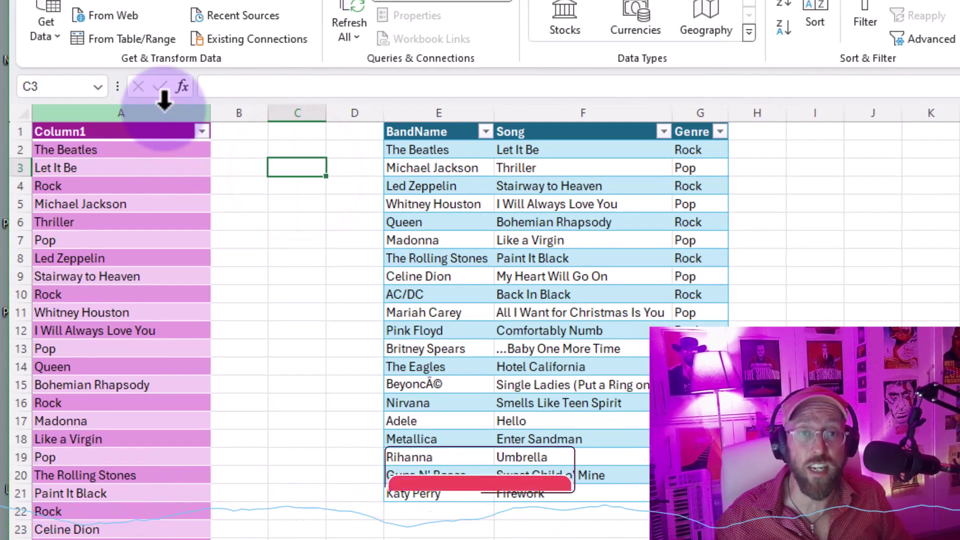
# Step: Highlight the three-row band, song and genre groups in the stacked Column1 list
pyautogui.click(163, 106)
pyautogui.click(155, 222)
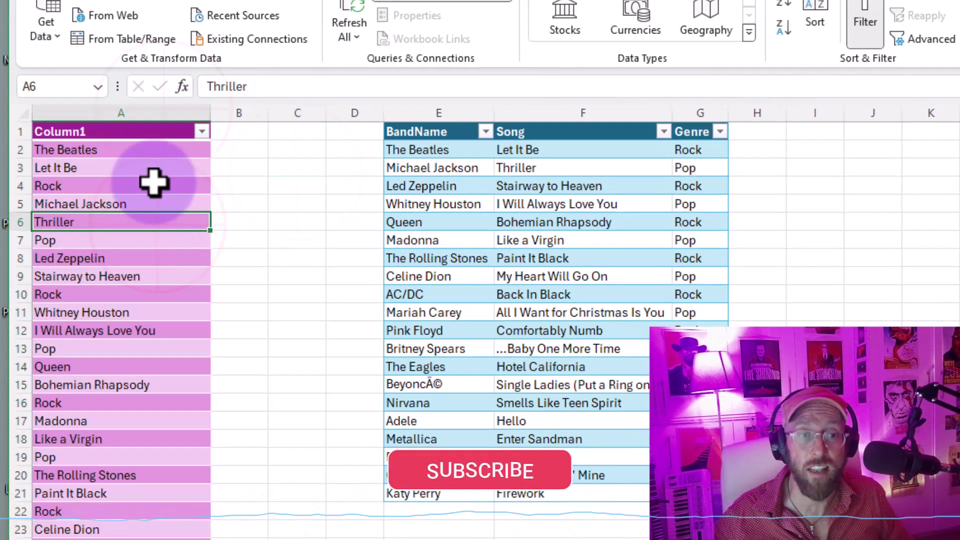
pyautogui.click(154, 155)
pyautogui.moveTo(154, 155); pyautogui.dragTo(137, 242)
pyautogui.click(139, 205)
pyautogui.moveTo(133, 150); pyautogui.dragTo(139, 179)
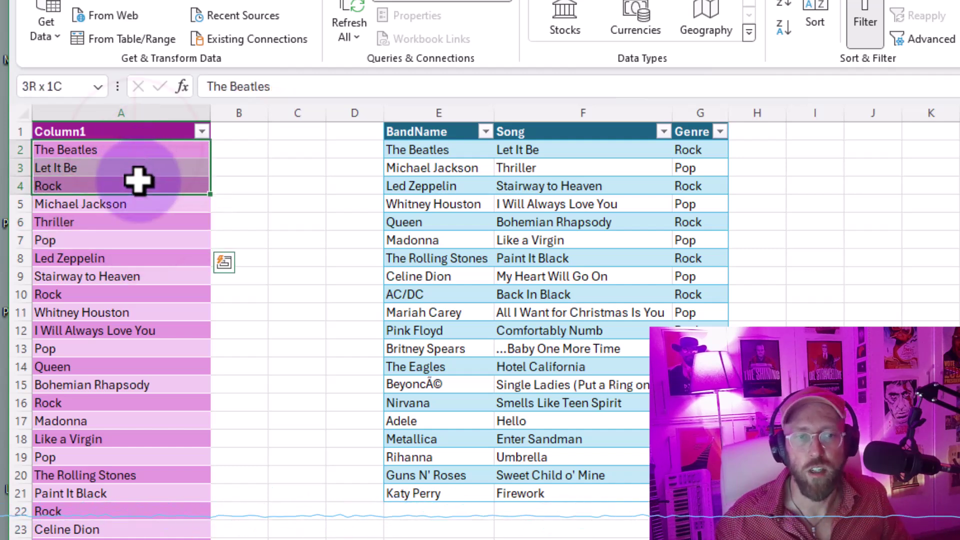
pyautogui.click(113, 172)
pyautogui.click(100, 182)
pyautogui.moveTo(99, 157); pyautogui.dragTo(100, 186)
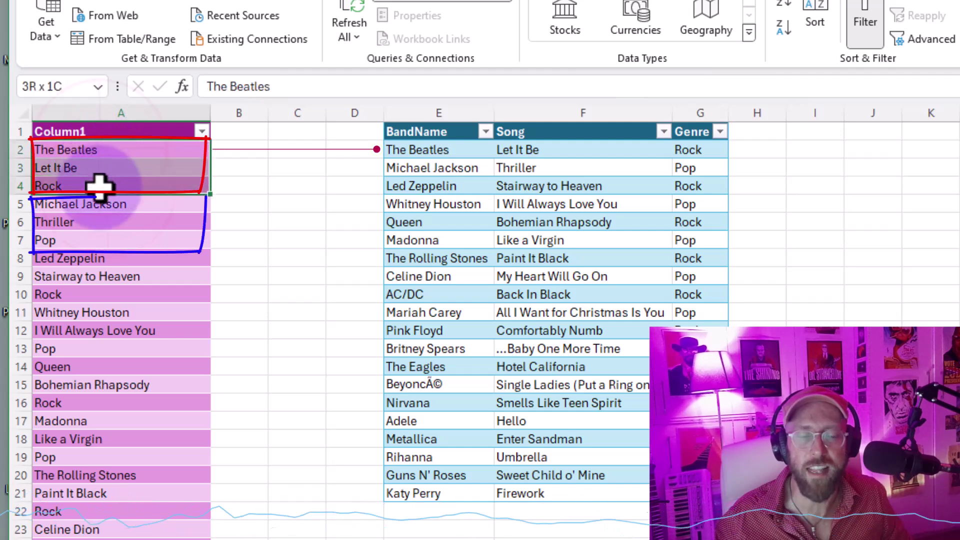
# Step: Select the whole target table to the right of the list
pyautogui.moveTo(407, 150); pyautogui.dragTo(697, 150)
pyautogui.click(580, 312)
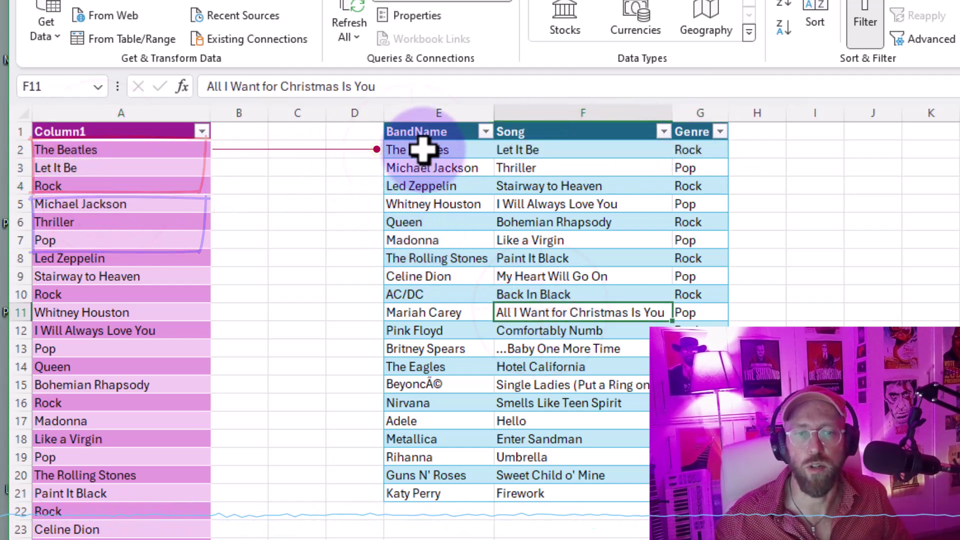
pyautogui.moveTo(420, 148); pyautogui.dragTo(697, 150)
pyautogui.hotkey('ctrl', 'shift', 'Down')
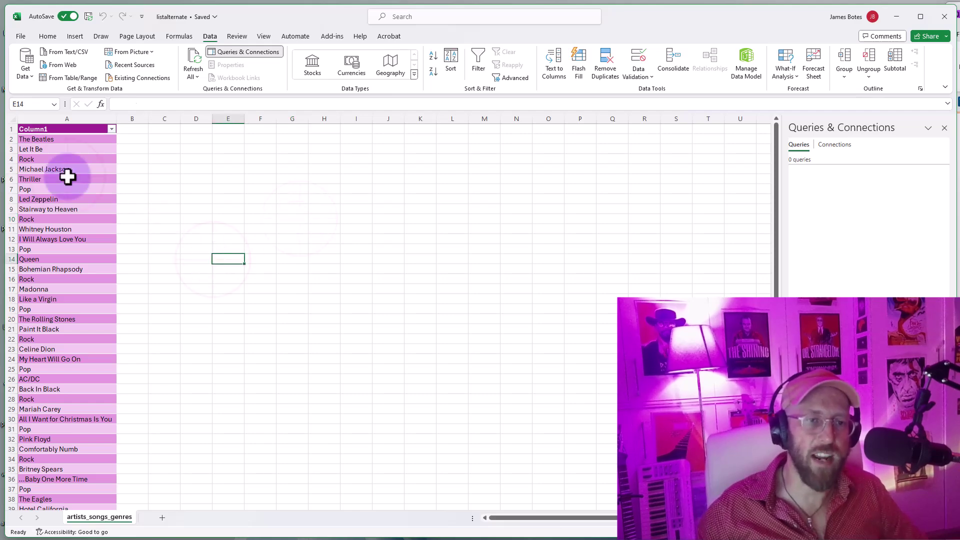
# Step: Load the Column1 table into Power Query with Data > From Table/Range
pyautogui.click(67, 255)
pyautogui.click(67, 189)
pyautogui.click(196, 71)
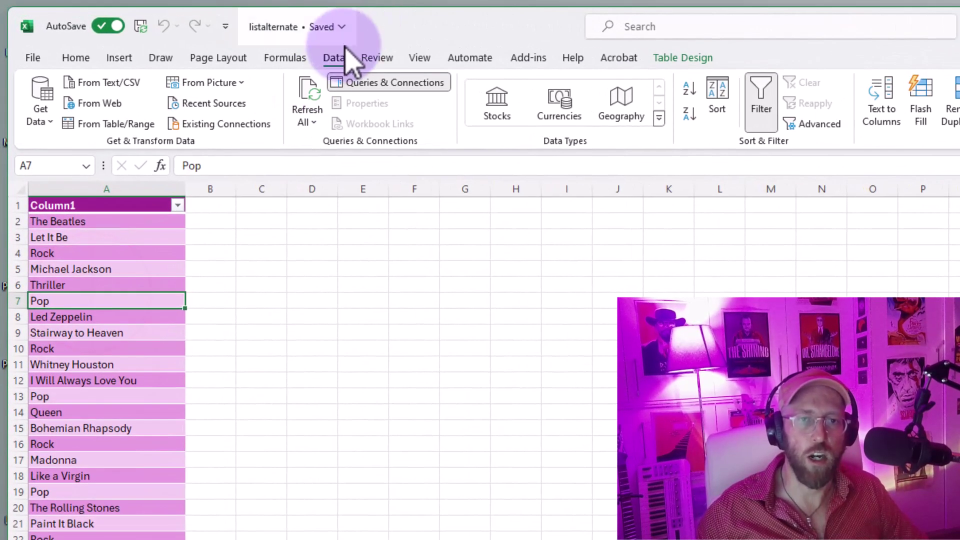
pyautogui.click(131, 126)
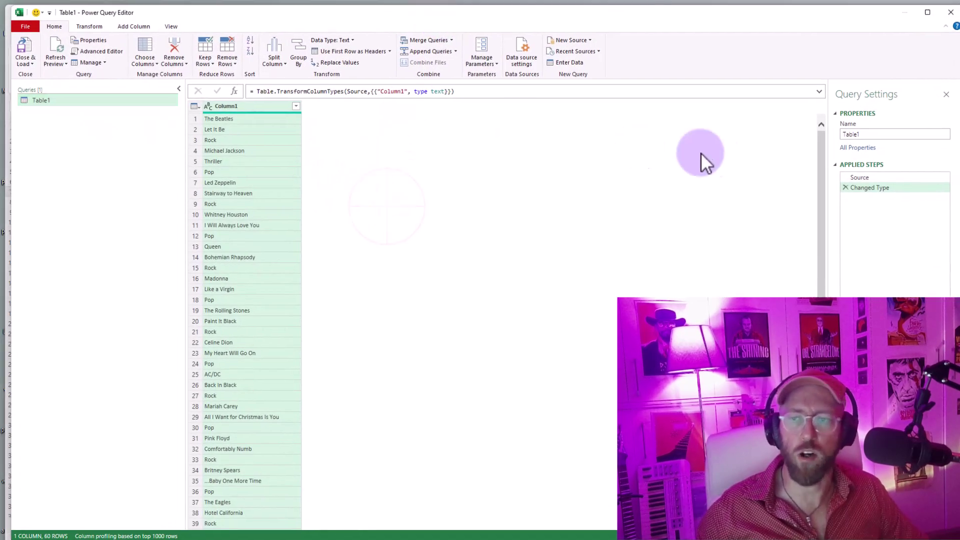
# Step: Delete the Changed Type step and append [Column1] to the Source formula to return a list
pyautogui.click(845, 187)
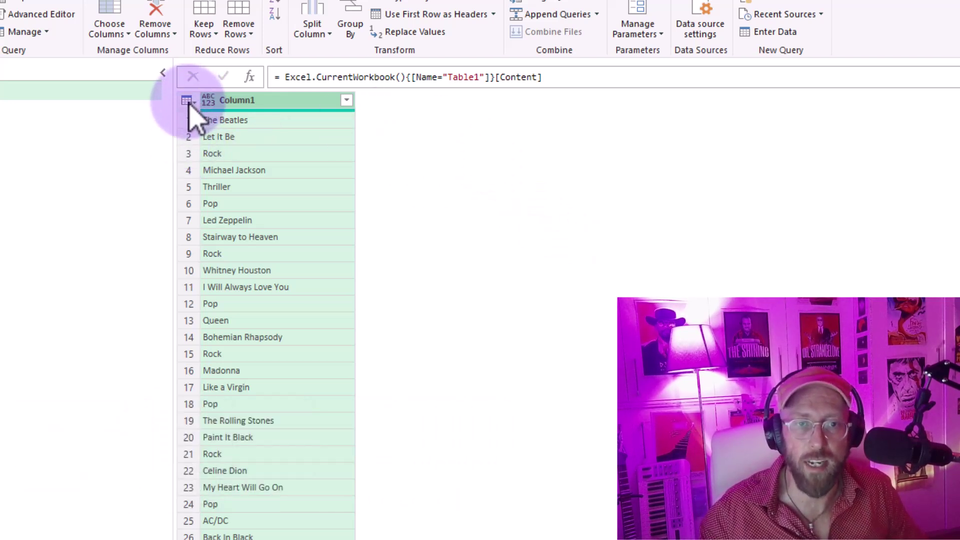
pyautogui.click(582, 75)
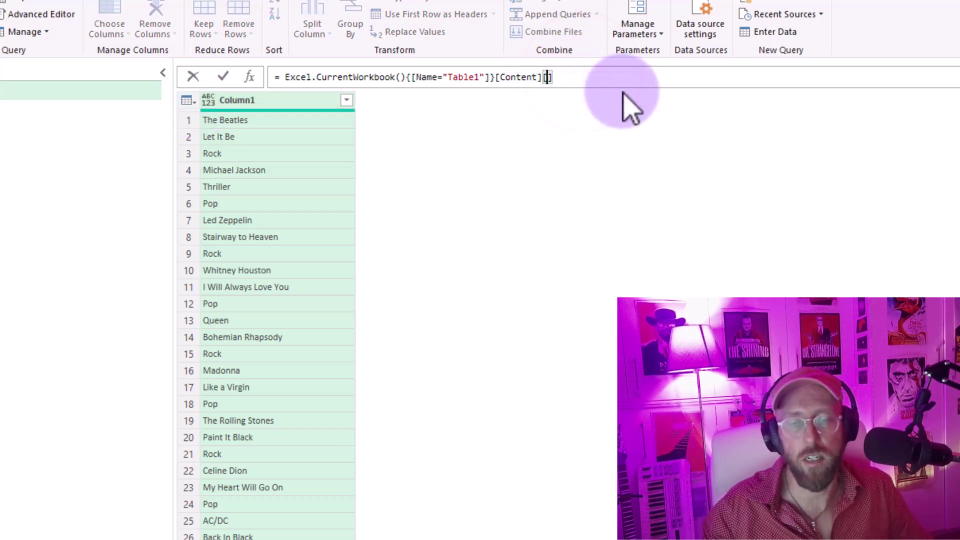
pyautogui.write('[Colu')
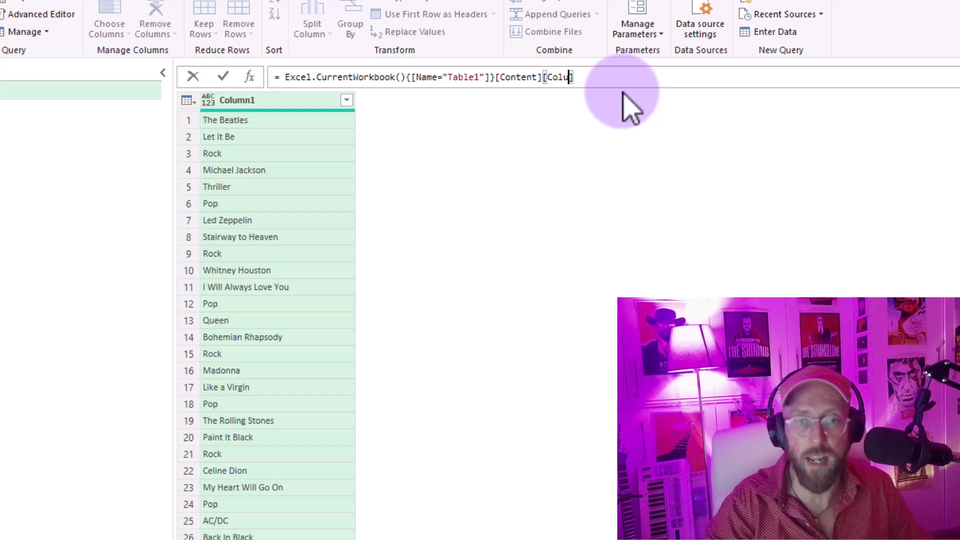
pyautogui.write('mn1]')
pyautogui.press('Return')
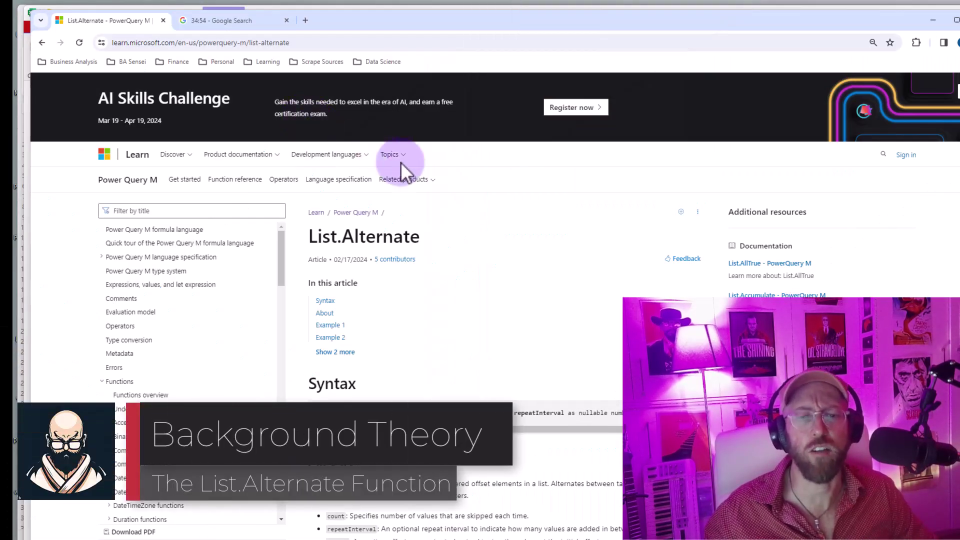
# Step: Read the List.Alternate docs, highlighting the count, repeatInterval and offset descriptions and the examples
pyautogui.scroll(-4, 427, 225)
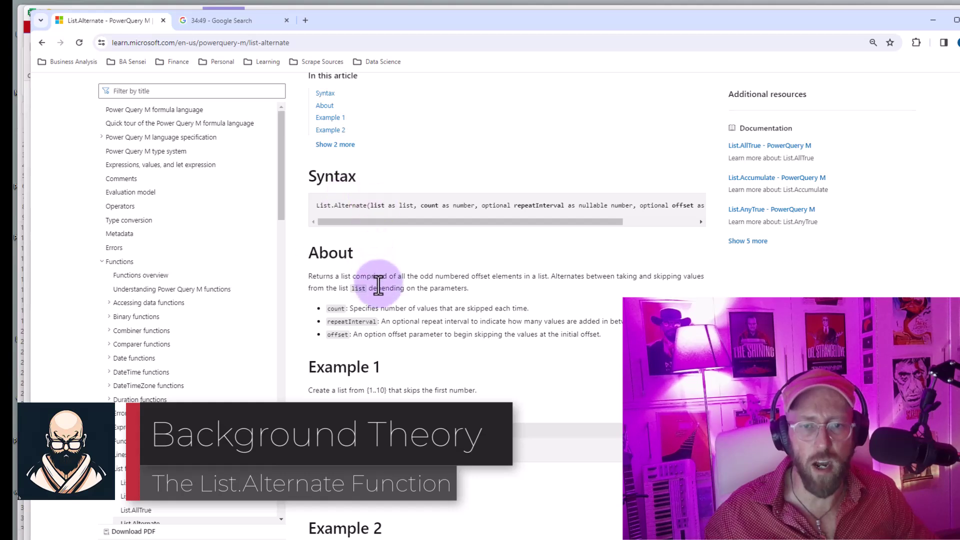
pyautogui.moveTo(371, 206); pyautogui.dragTo(407, 206)
pyautogui.click(394, 274)
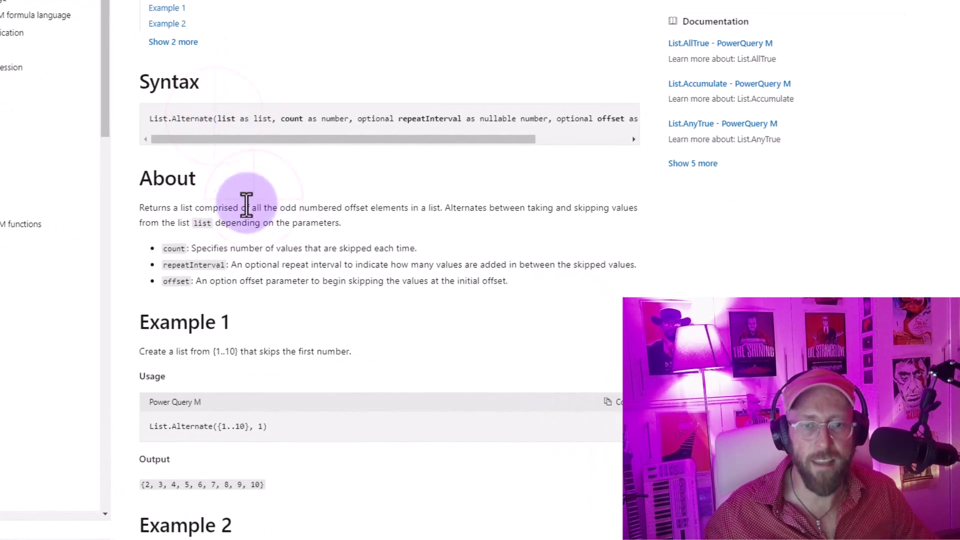
pyautogui.moveTo(191, 249); pyautogui.dragTo(416, 248)
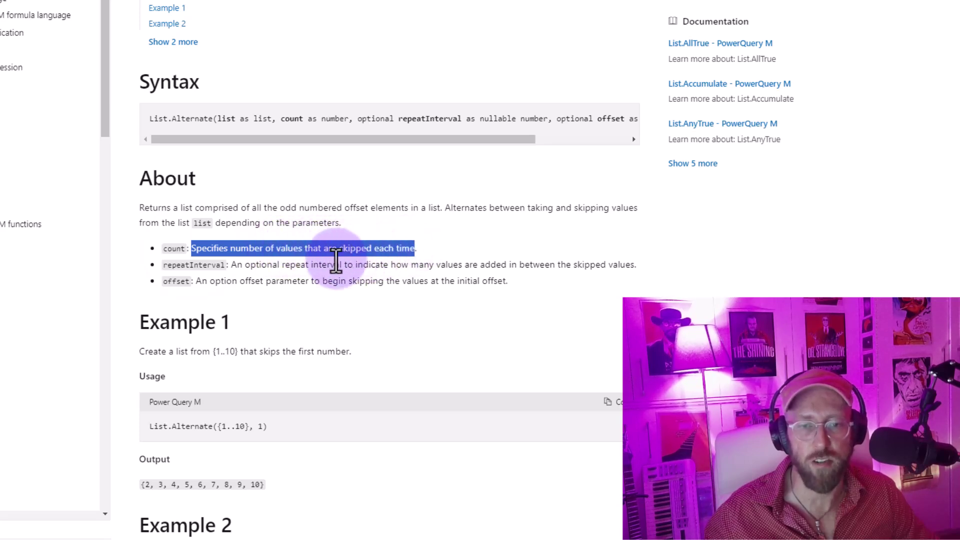
pyautogui.click(178, 266)
pyautogui.moveTo(231, 264); pyautogui.dragTo(363, 262)
pyautogui.moveTo(292, 281); pyautogui.dragTo(374, 286)
pyautogui.scroll(-4, 411, 317)
pyautogui.scroll(2, 430, 194)
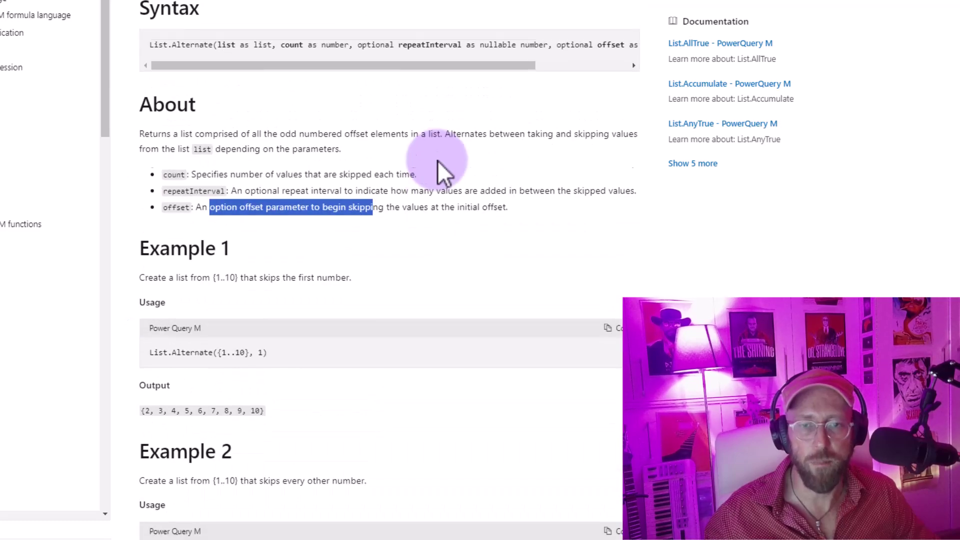
pyautogui.scroll(-3, 437, 161)
pyautogui.scroll(-1, 428, 184)
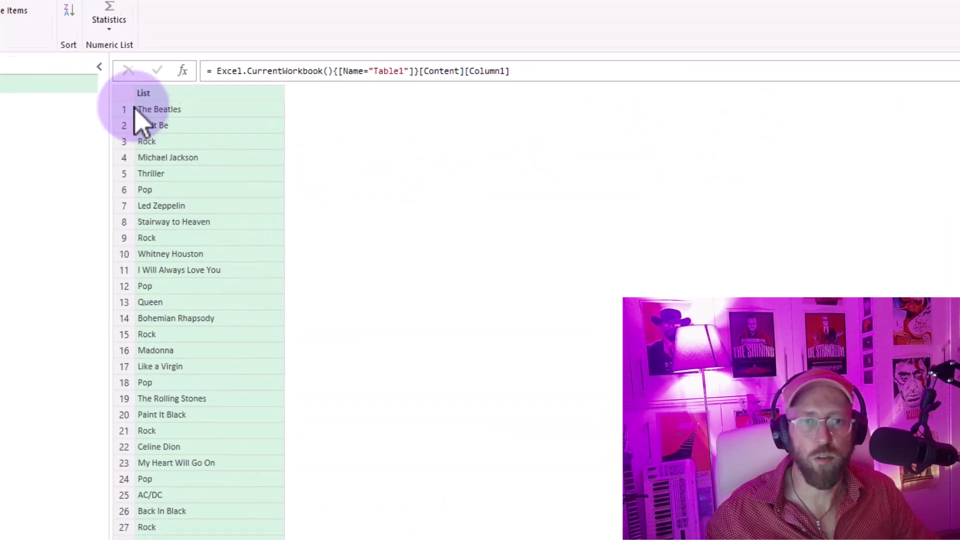
# Step: Add a custom step with the formula =List.Alternate({1..20},0)
pyautogui.click(182, 71)
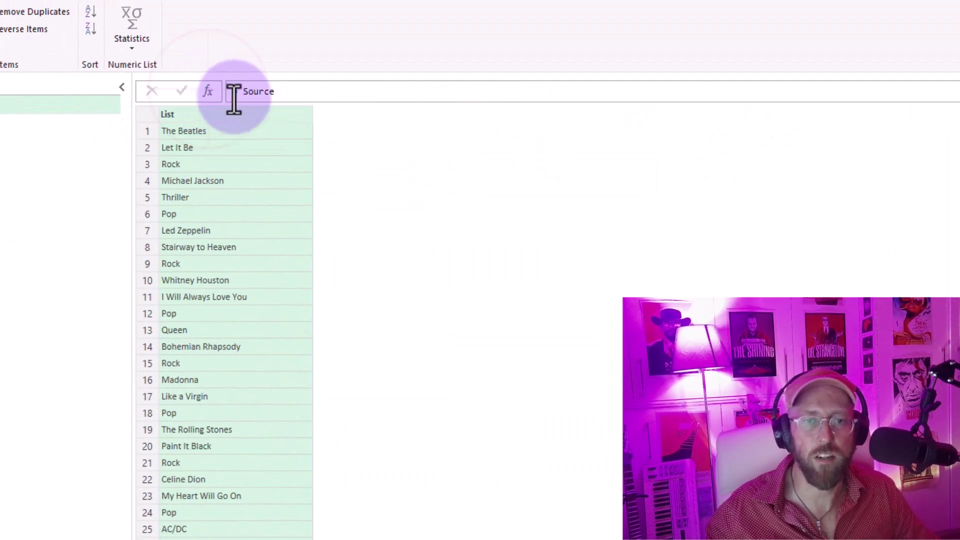
pyautogui.click(237, 91)
pyautogui.write('list')
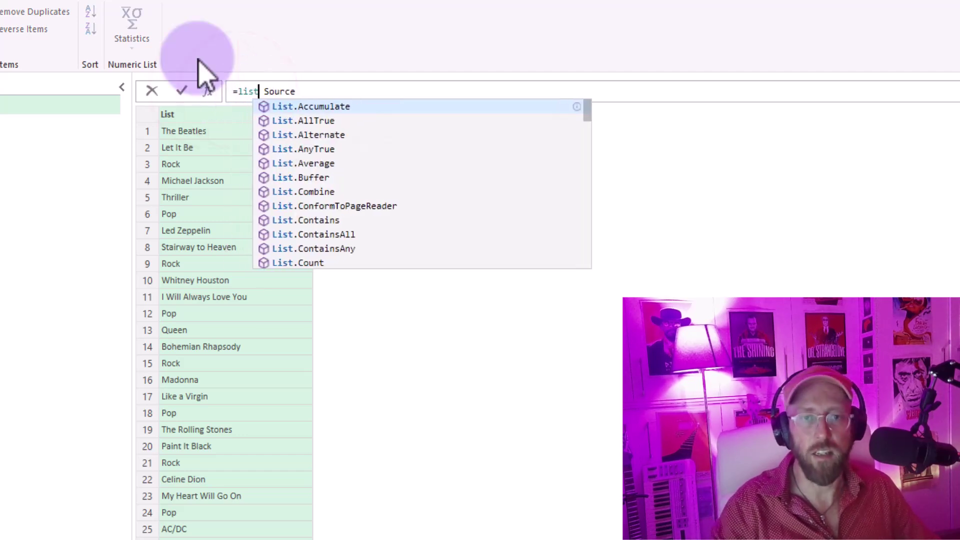
pyautogui.write('.alt')
pyautogui.press('Tab')
pyautogui.write('(')
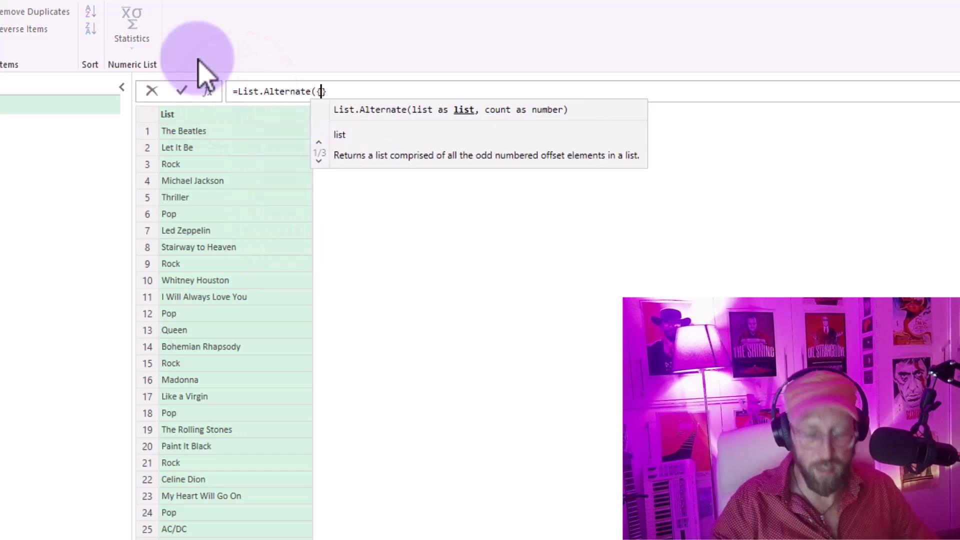
pyautogui.write('{')
pyautogui.write('1..20')
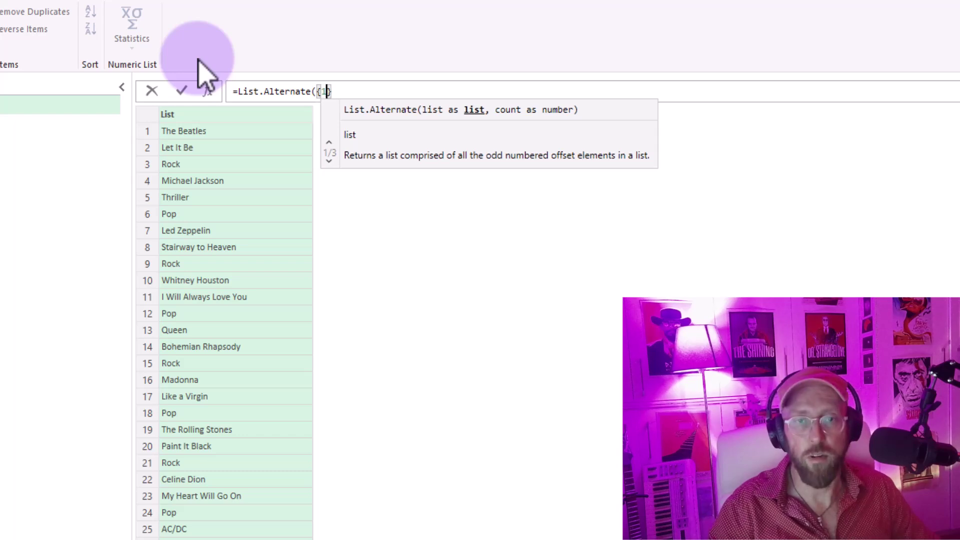
pyautogui.write('},')
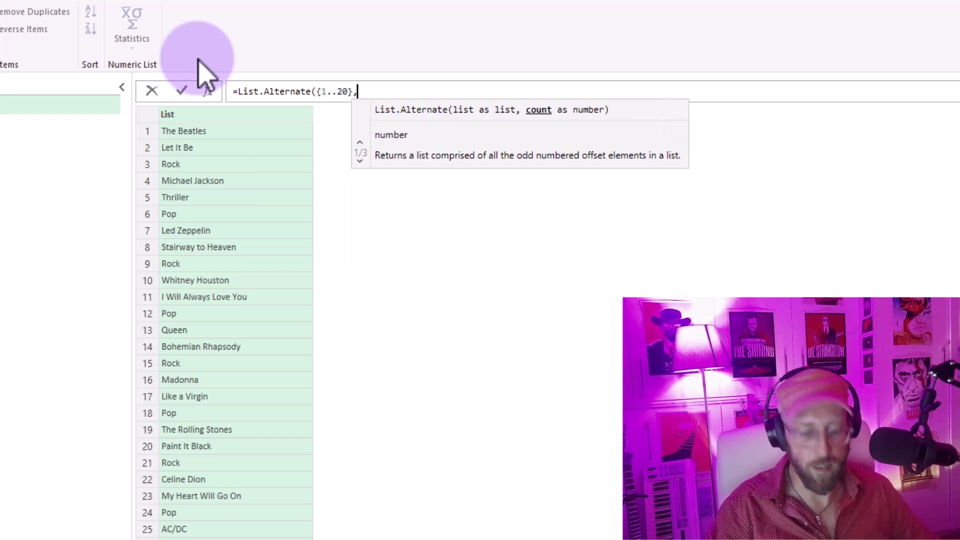
pyautogui.write('0)')
pyautogui.press('Return')
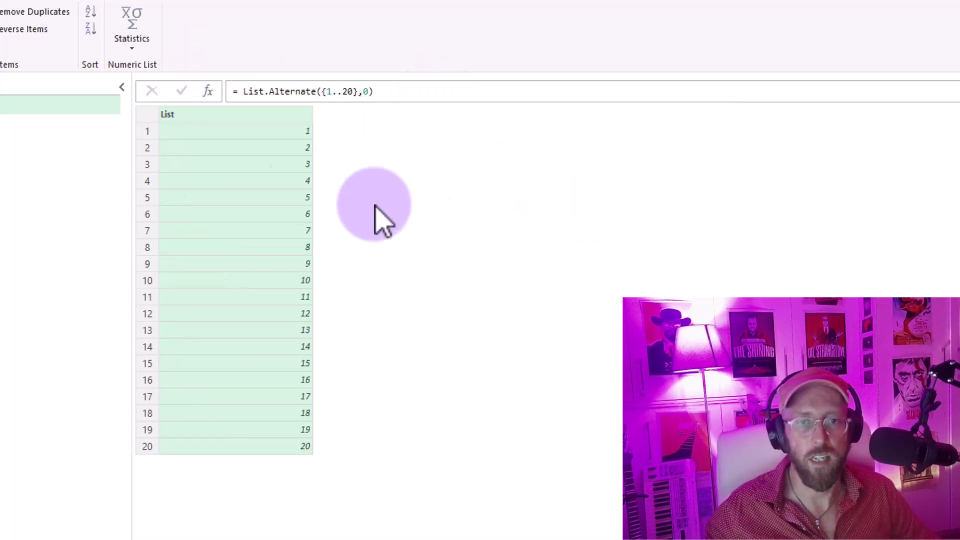
# Step: Change the formula to List.Alternate({1..20},2,1), returning 3, 6, 9, 12, 15, 18
pyautogui.click(368, 93)
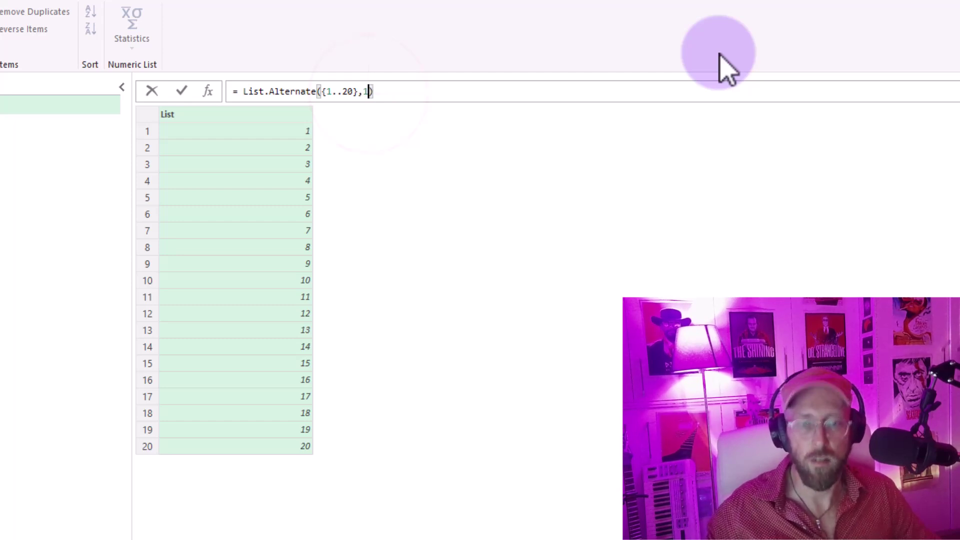
pyautogui.press('Return')
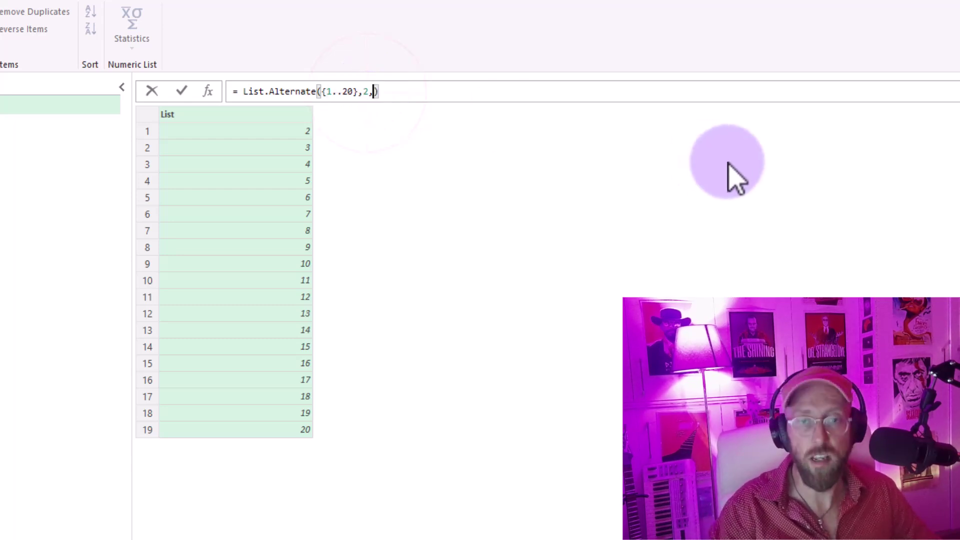
pyautogui.write('1')
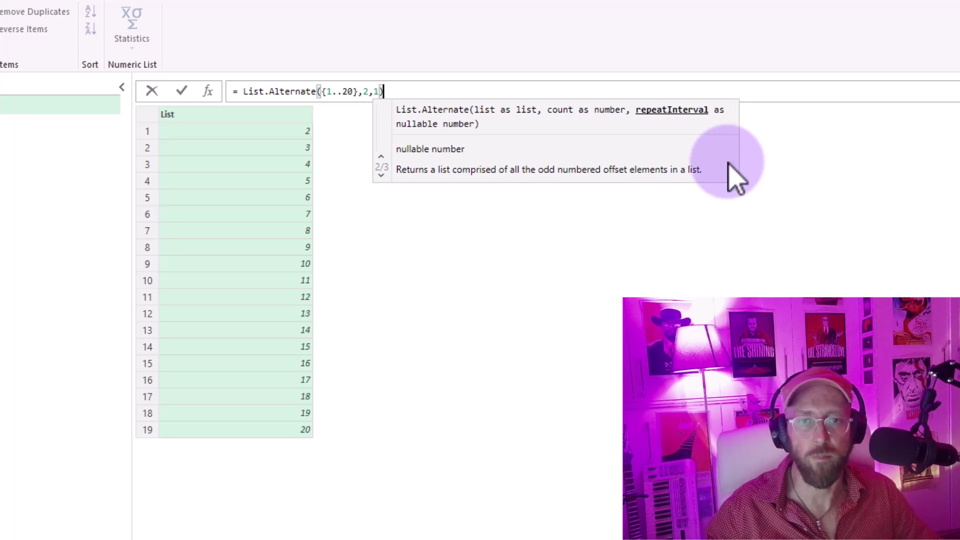
pyautogui.press('Return')
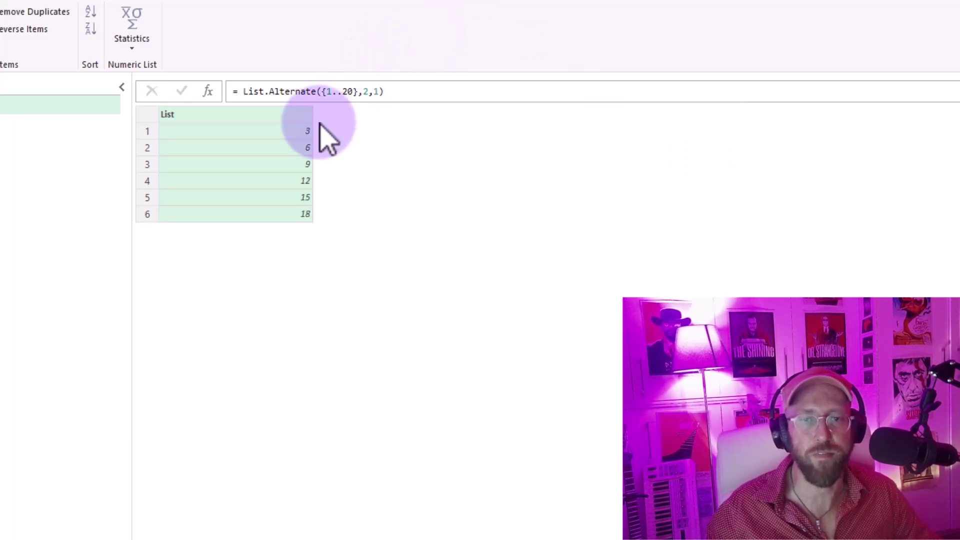
pyautogui.click(306, 149)
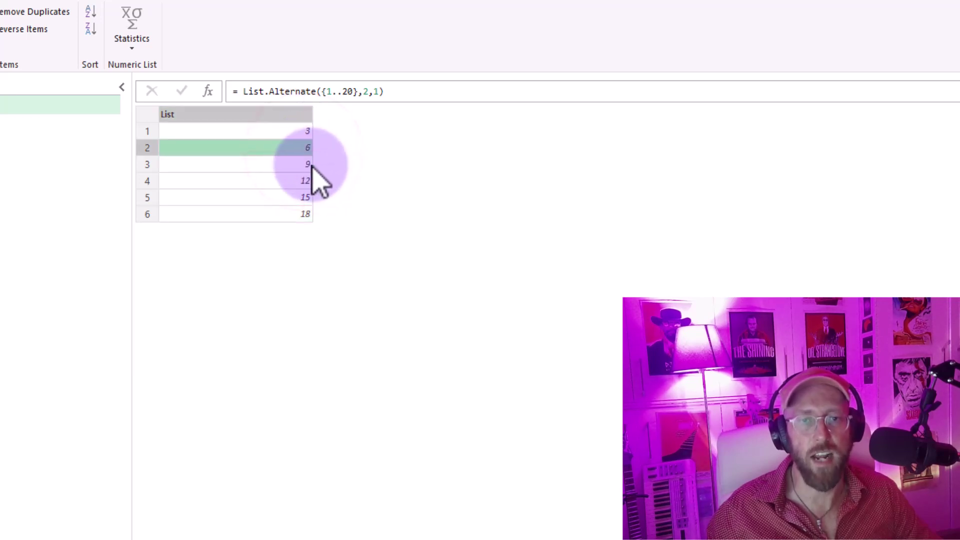
pyautogui.click(308, 165)
pyautogui.click(380, 93)
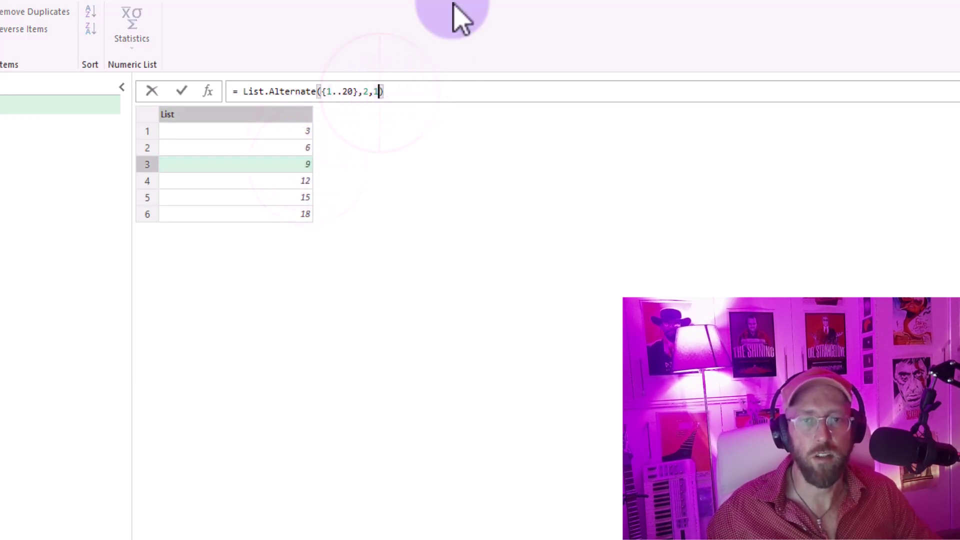
# Step: Append an offset of 1, making List.Alternate({1..20},2,1,1) return 1, 4, 7 onward
pyautogui.write(',')
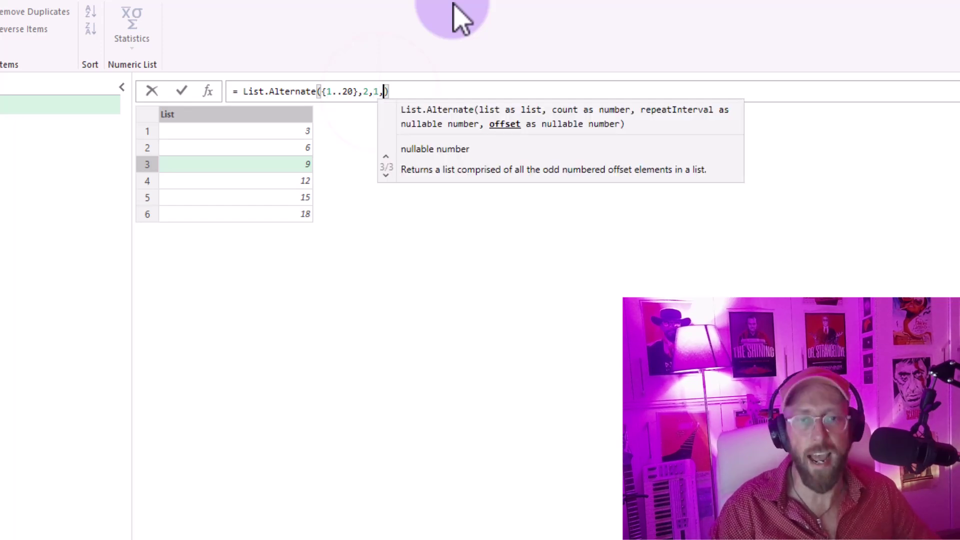
pyautogui.write('1')
pyautogui.press('Return')
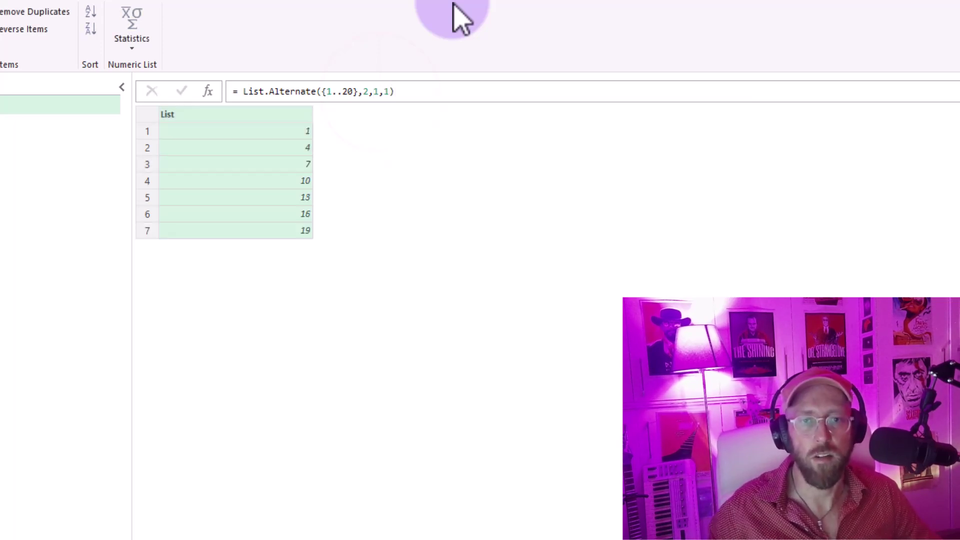
pyautogui.click(300, 132)
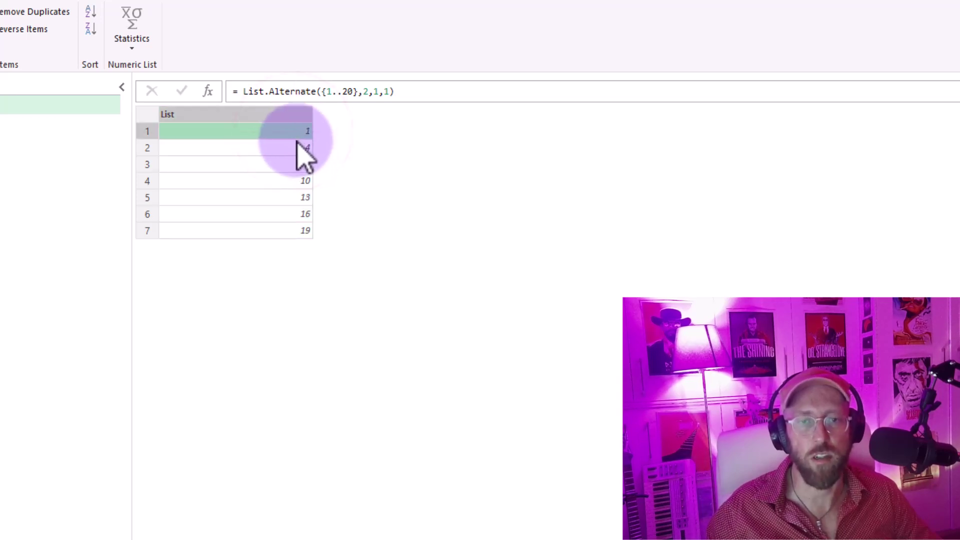
pyautogui.click(300, 148)
pyautogui.click(300, 164)
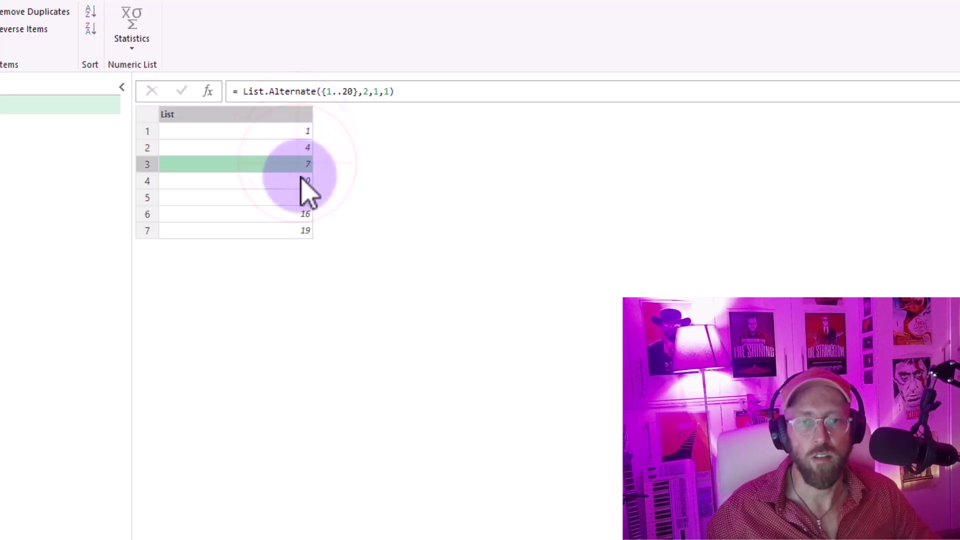
pyautogui.click(301, 180)
# Step: Review the result rows and the full formula of the Custom1 step
pyautogui.click(301, 214)
pyautogui.click(295, 165)
pyautogui.click(292, 132)
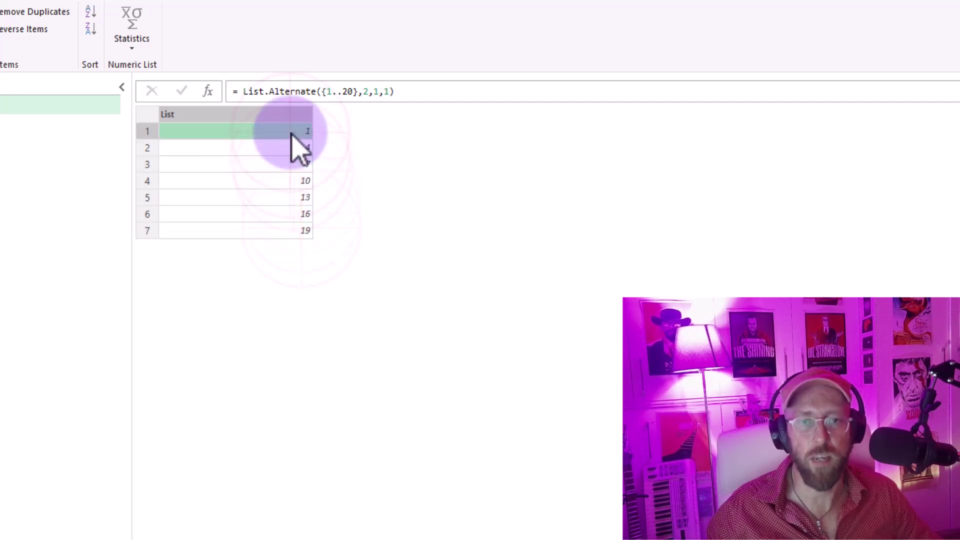
pyautogui.click(300, 197)
pyautogui.click(300, 148)
pyautogui.moveTo(407, 90); pyautogui.dragTo(210, 98)
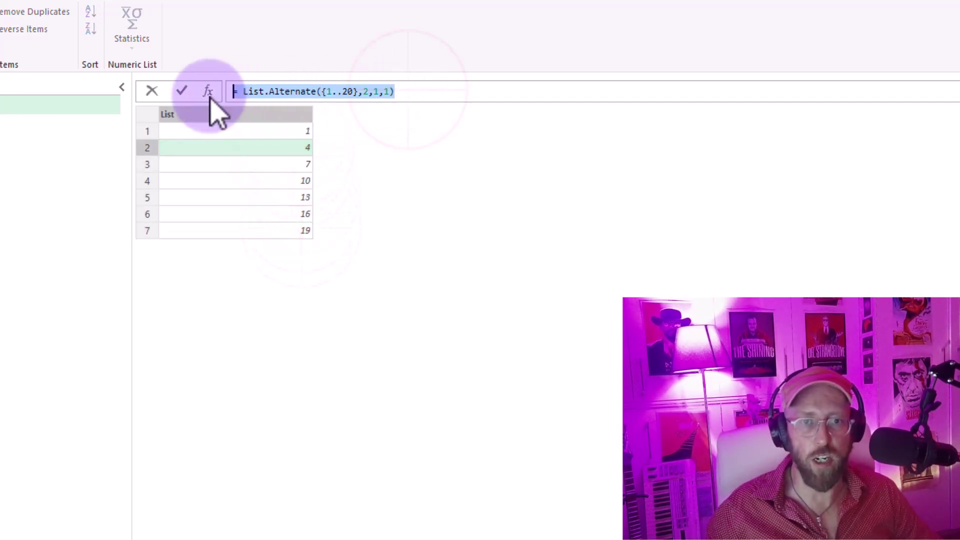
pyautogui.click(390, 92)
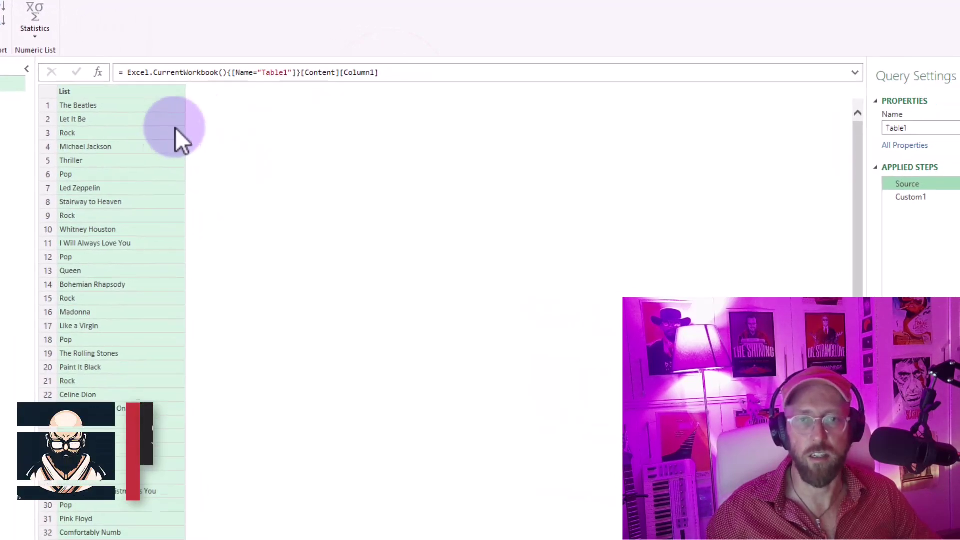
pyautogui.click(911, 197)
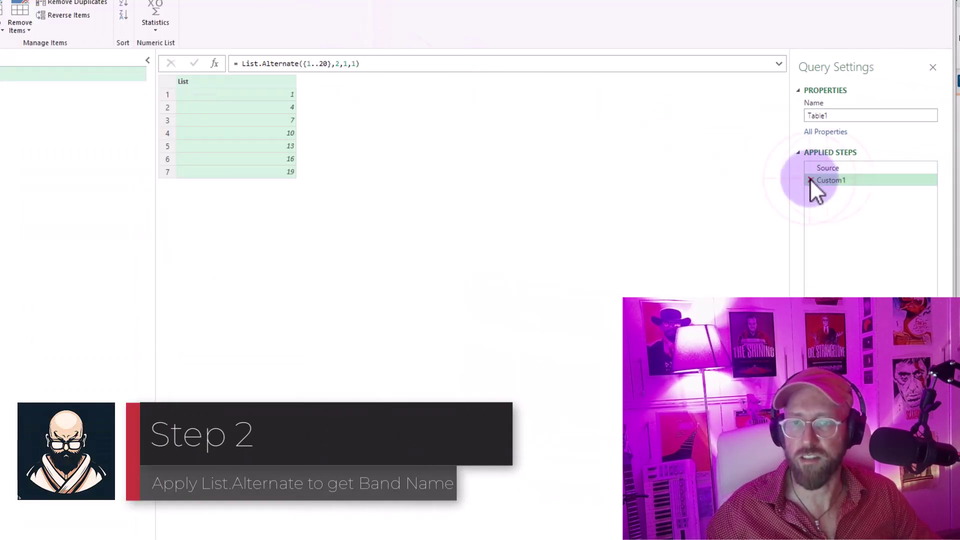
# Step: Replace the demo step with =List.Alternate(Source,2,1,1), keeping only the band names
pyautogui.click(810, 179)
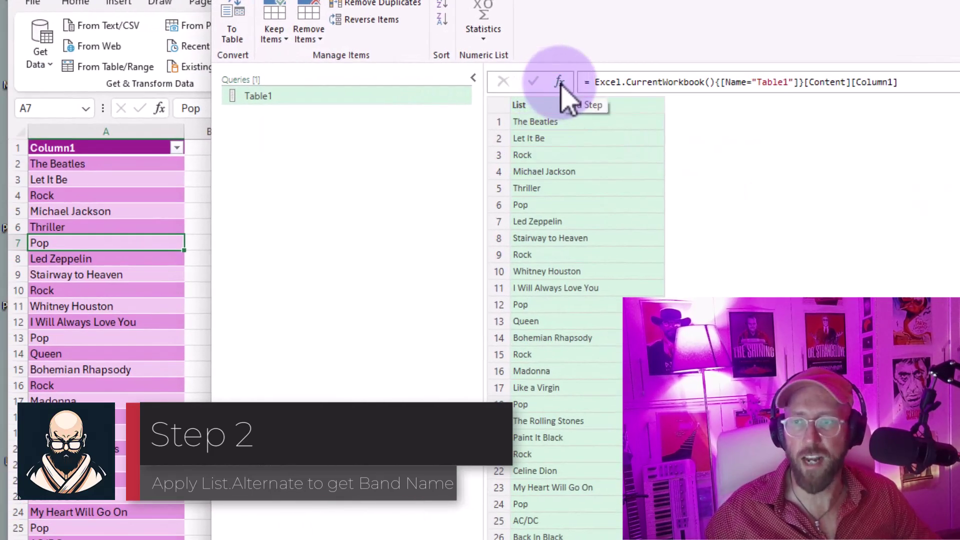
pyautogui.click(559, 82)
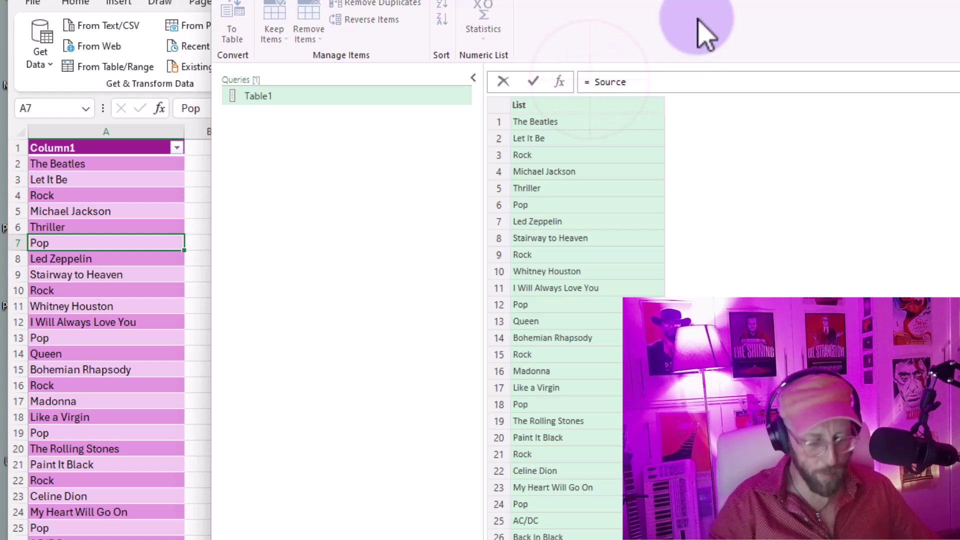
pyautogui.write('list')
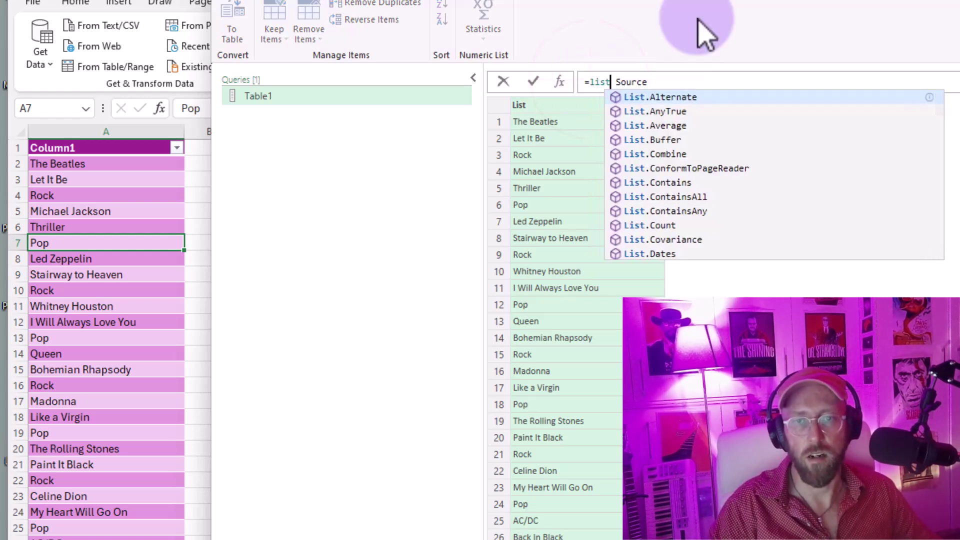
pyautogui.press('Tab')
pyautogui.write('(')
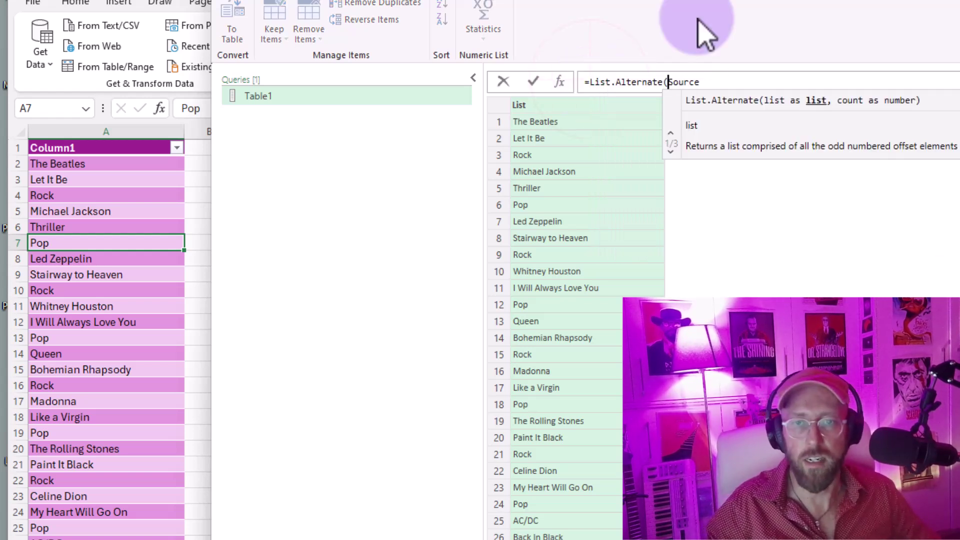
pyautogui.press('Tab')
pyautogui.write(',')
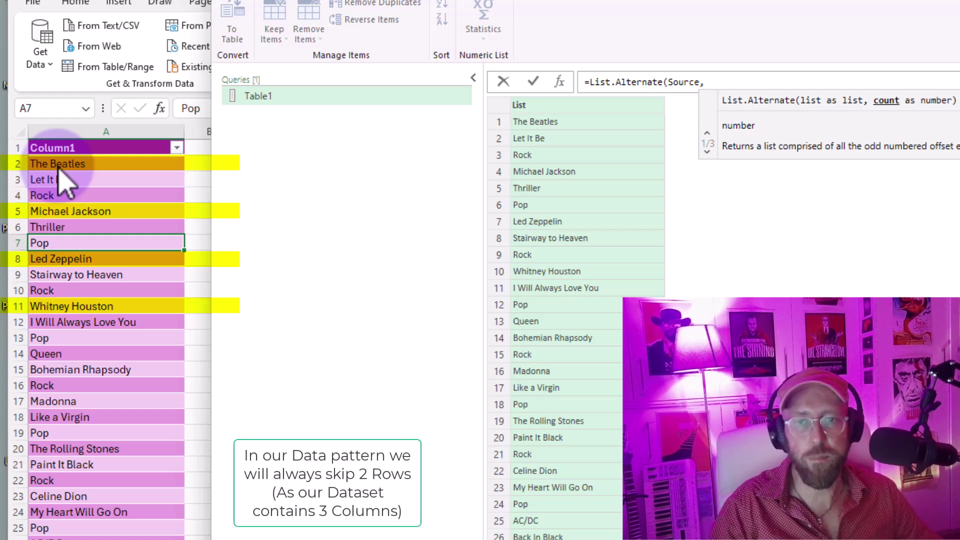
pyautogui.write('2')
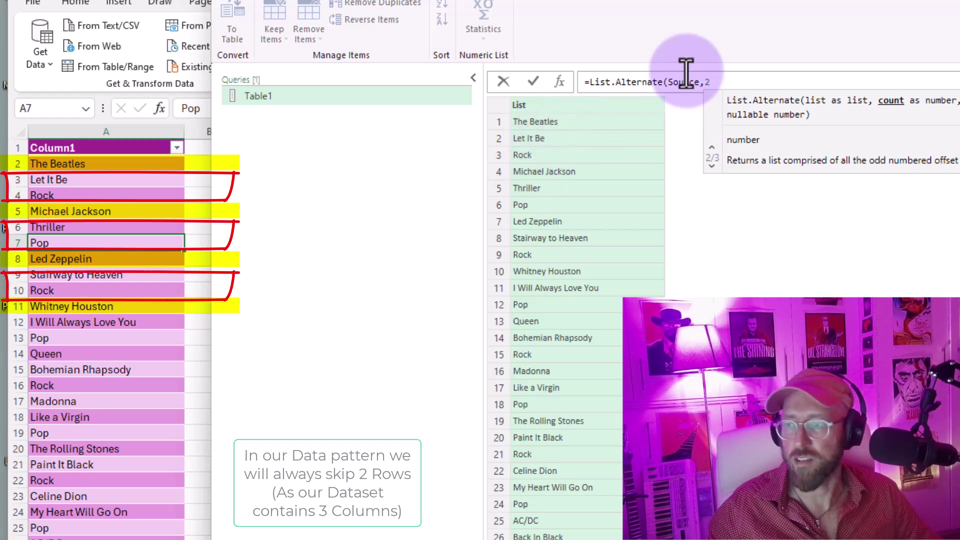
pyautogui.write(',')
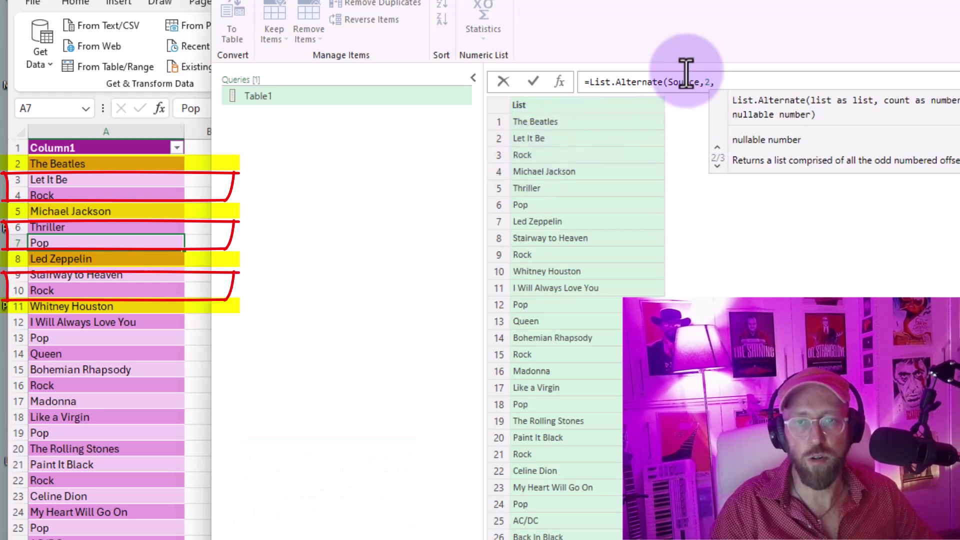
pyautogui.write('1')
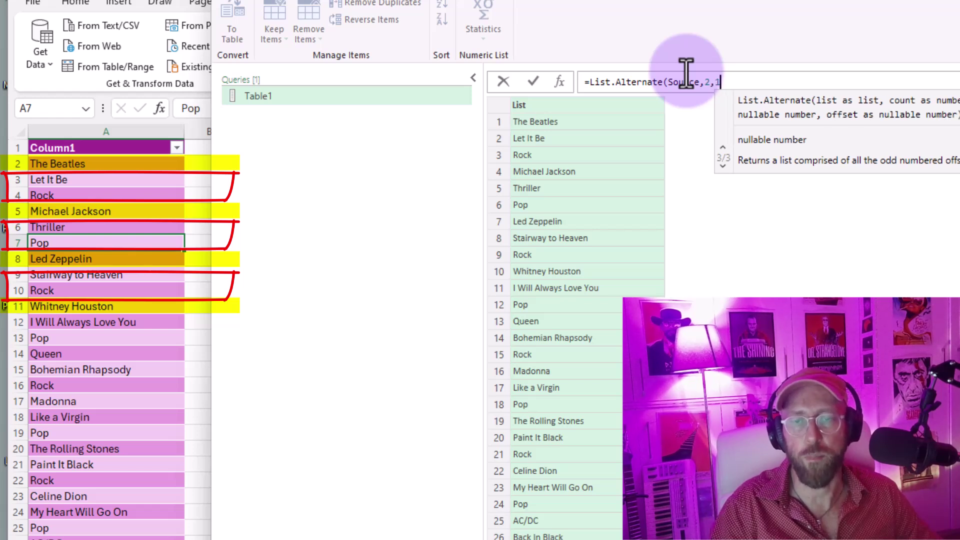
pyautogui.write(',')
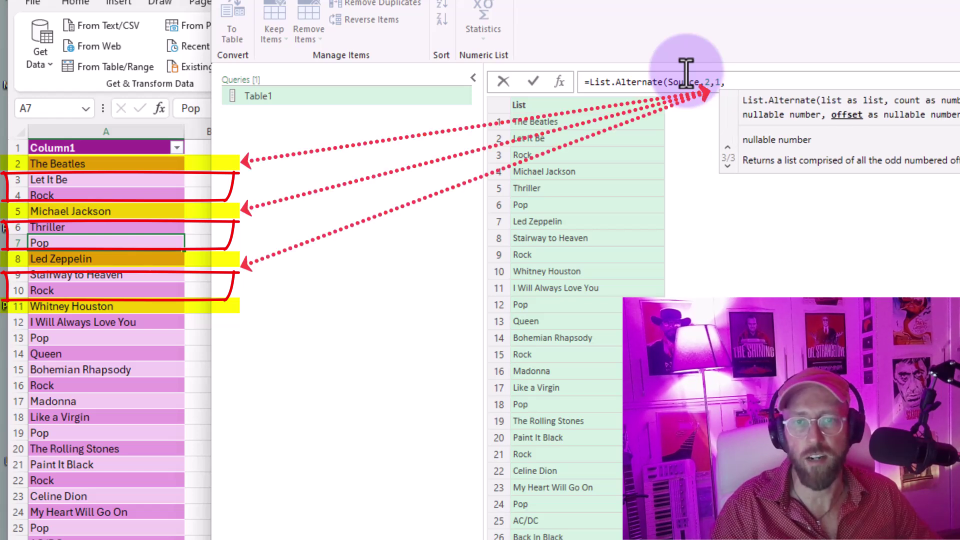
pyautogui.write('1')
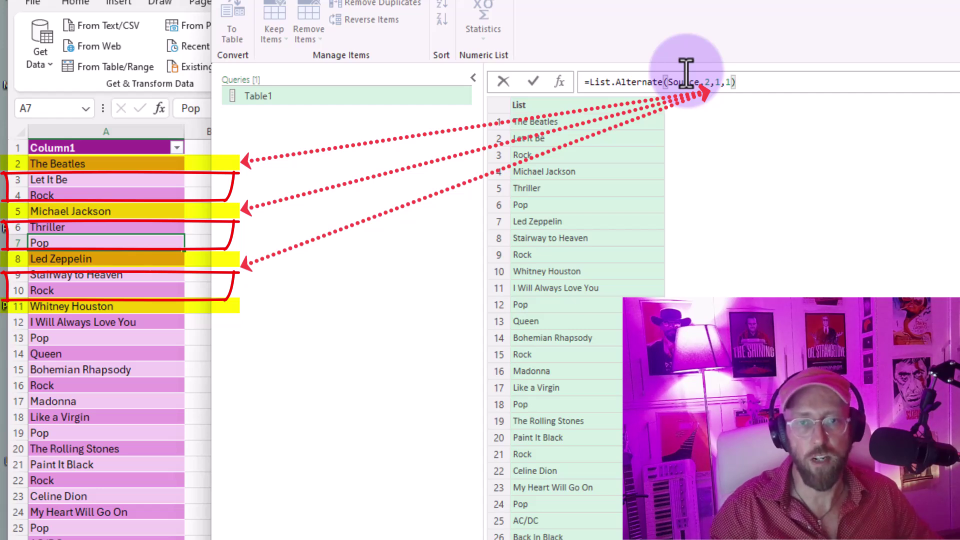
pyautogui.press('Return')
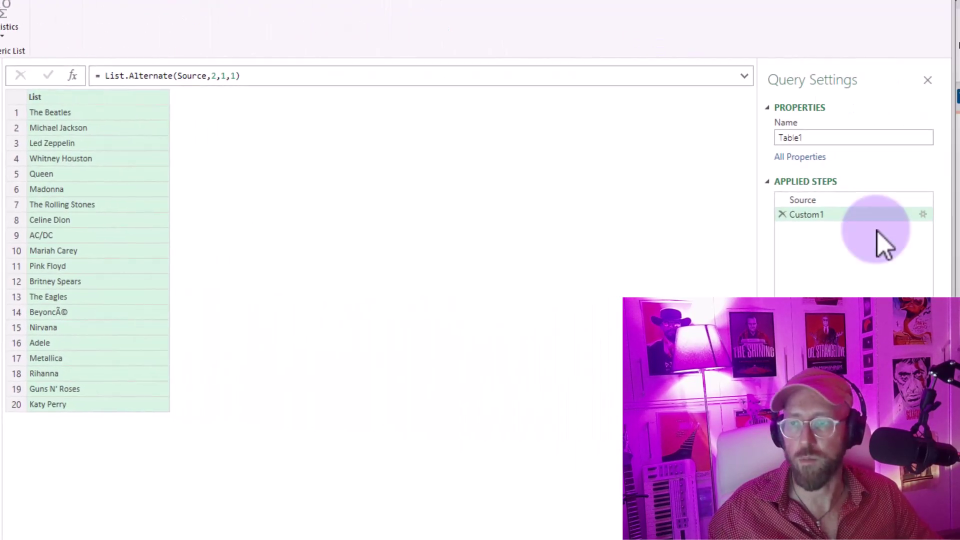
# Step: Rename the new step to BandName
pyautogui.press('F2')
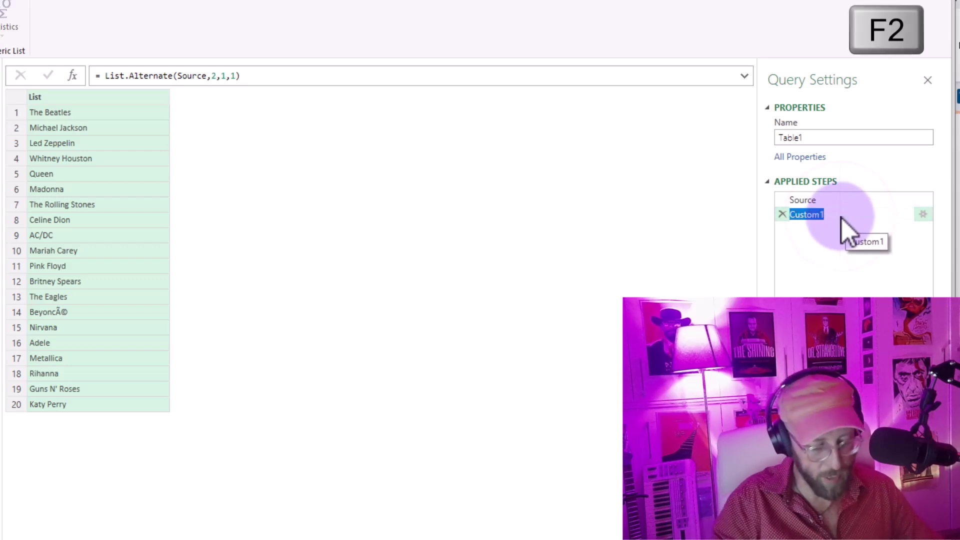
pyautogui.write('BandName')
pyautogui.press('Return')
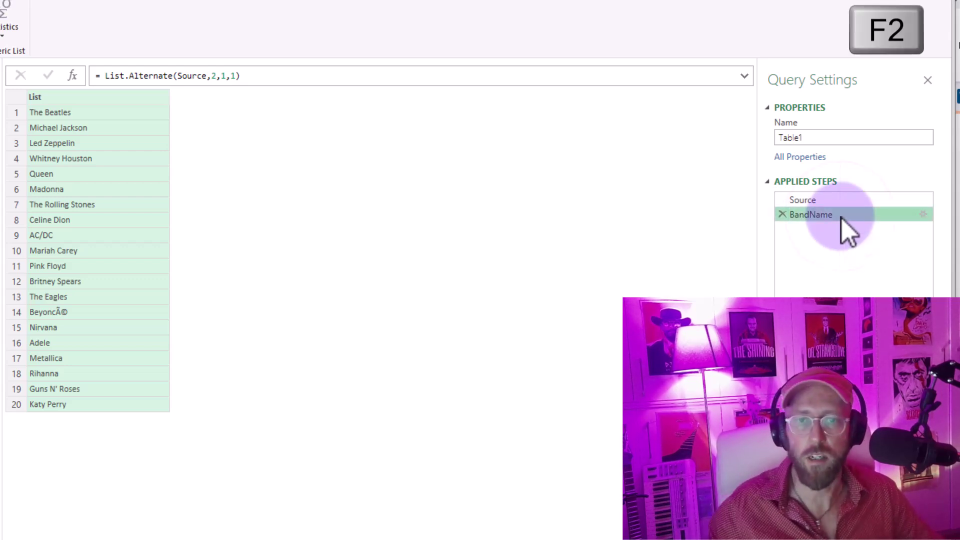
pyautogui.click(299, 163)
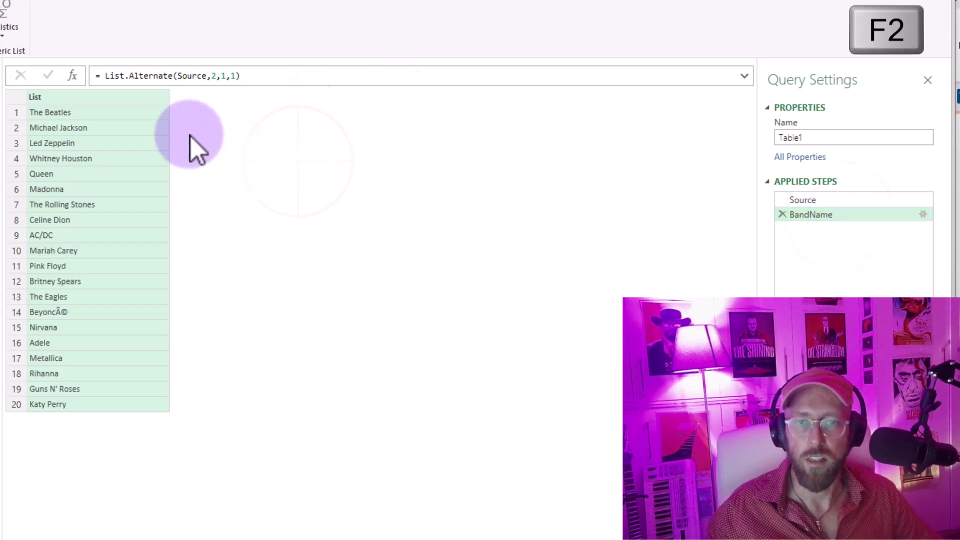
# Step: Add a new step that references Source
pyautogui.click(73, 74)
pyautogui.doubleClick(132, 76)
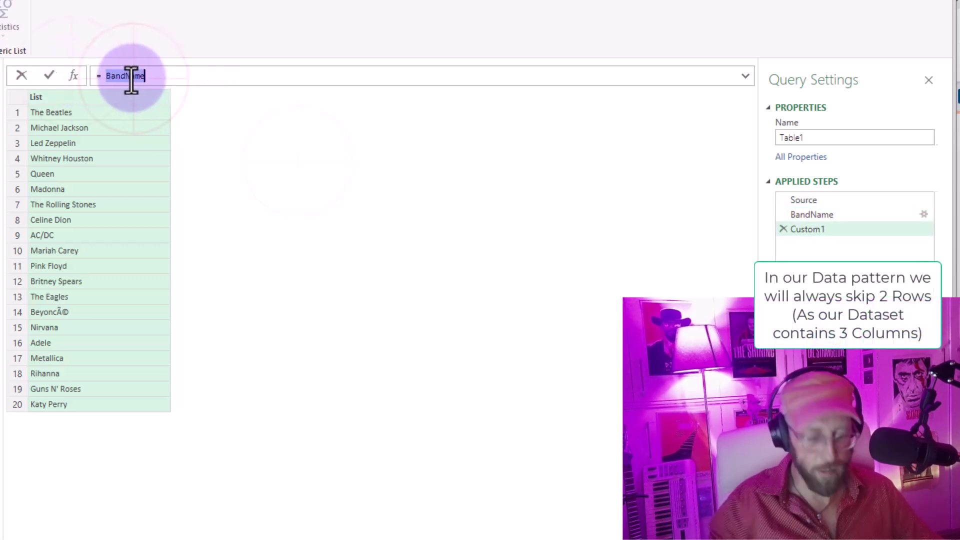
pyautogui.write('Source')
pyautogui.press('Return')
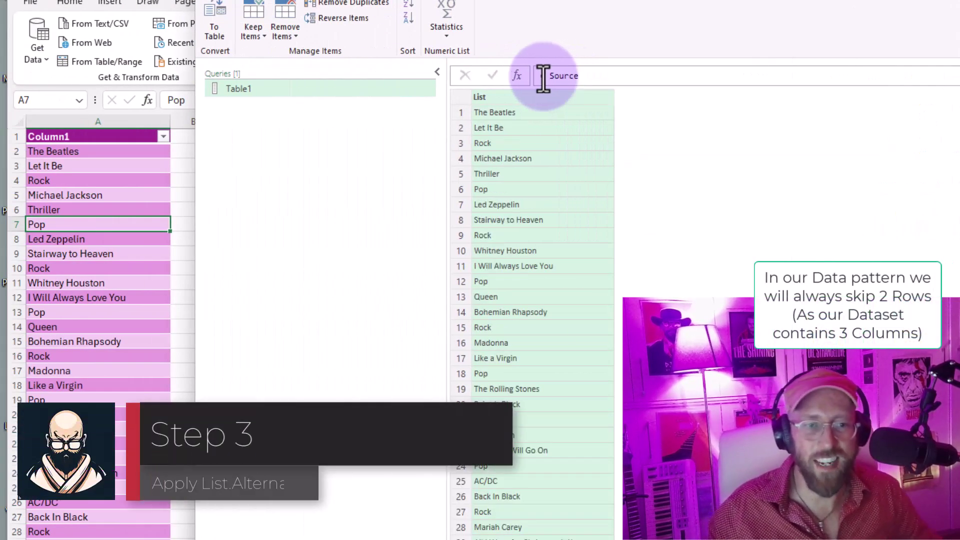
# Step: Set the step's formula to List.Alternate(Source,2,1), listing only Rock and Pop genres
pyautogui.click(543, 75)
pyautogui.write('list')
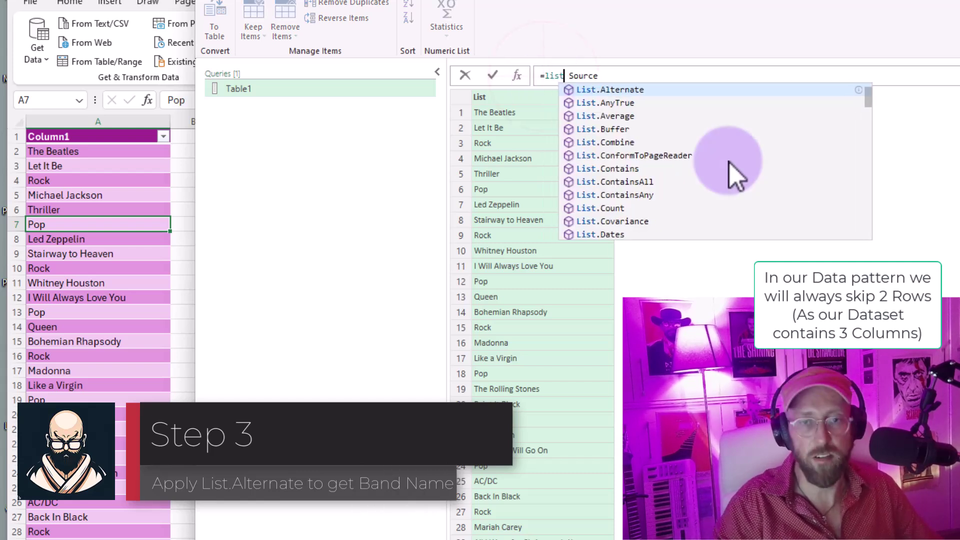
pyautogui.write('a')
pyautogui.press('Tab')
pyautogui.write('(')
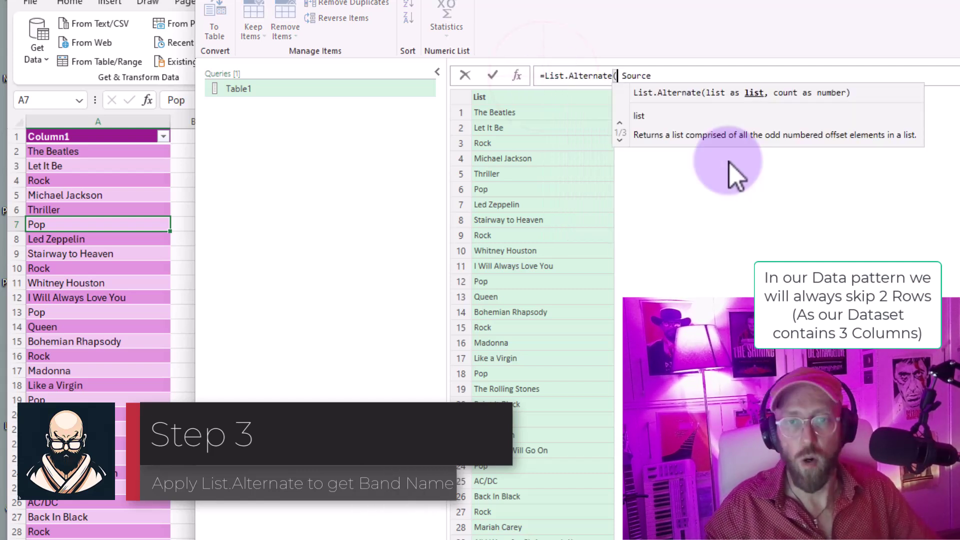
pyautogui.press('Delete')
pyautogui.press('End')
pyautogui.write(',')
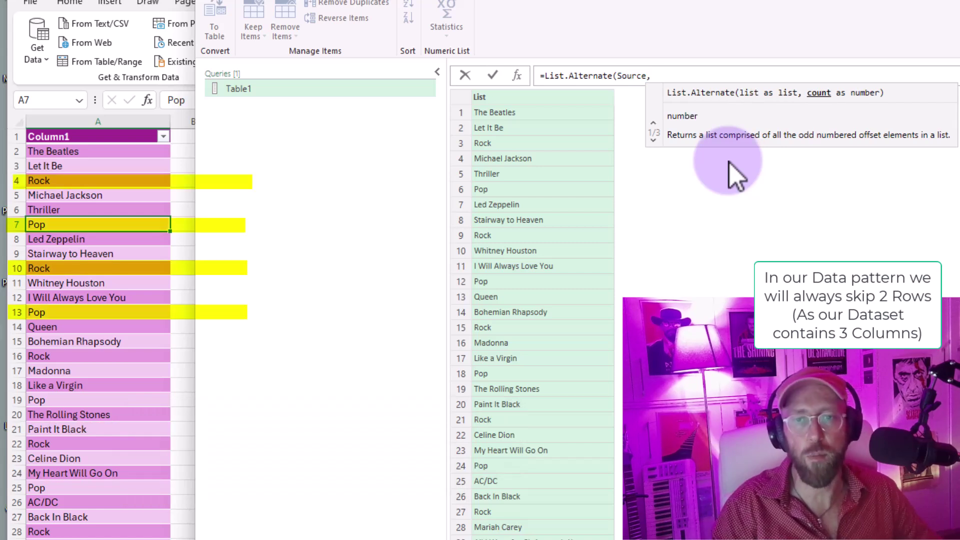
pyautogui.write('2,')
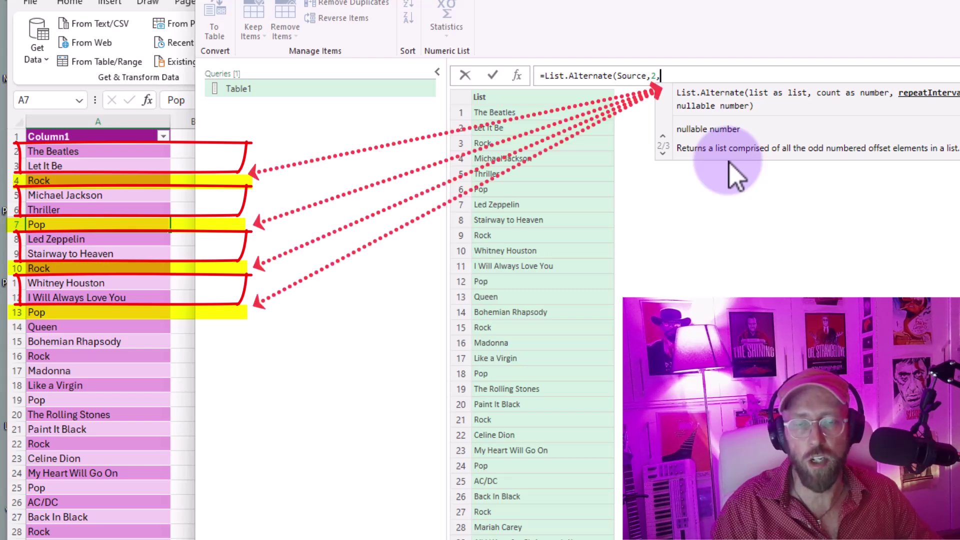
pyautogui.write('1)')
pyautogui.press('Return')
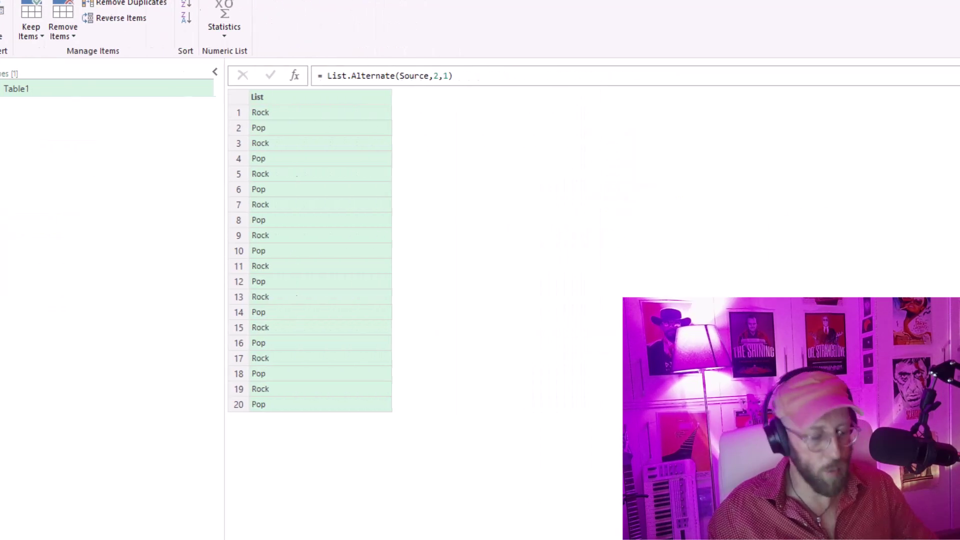
# Step: Rename the newest step to Genre
pyautogui.press('F2')
pyautogui.write('Genre')
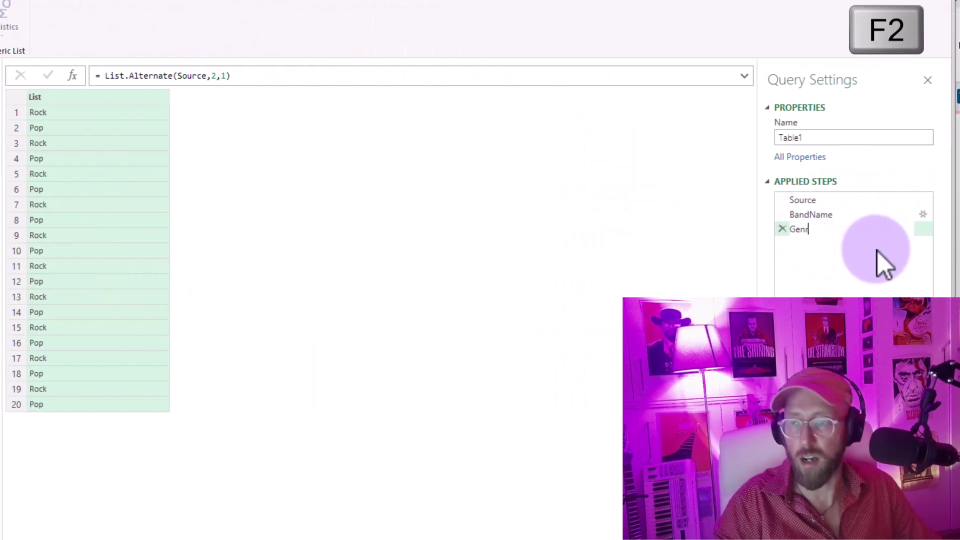
pyautogui.press('Return')
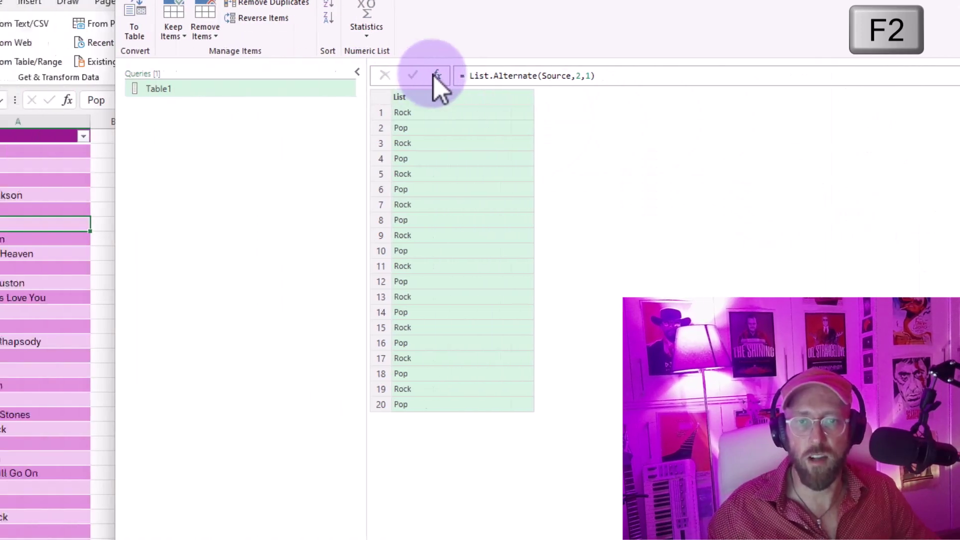
# Step: Begin a fourth step with the formula =List.Alternate(Source, 2,1,2) over the Source list
pyautogui.doubleClick(560, 75)
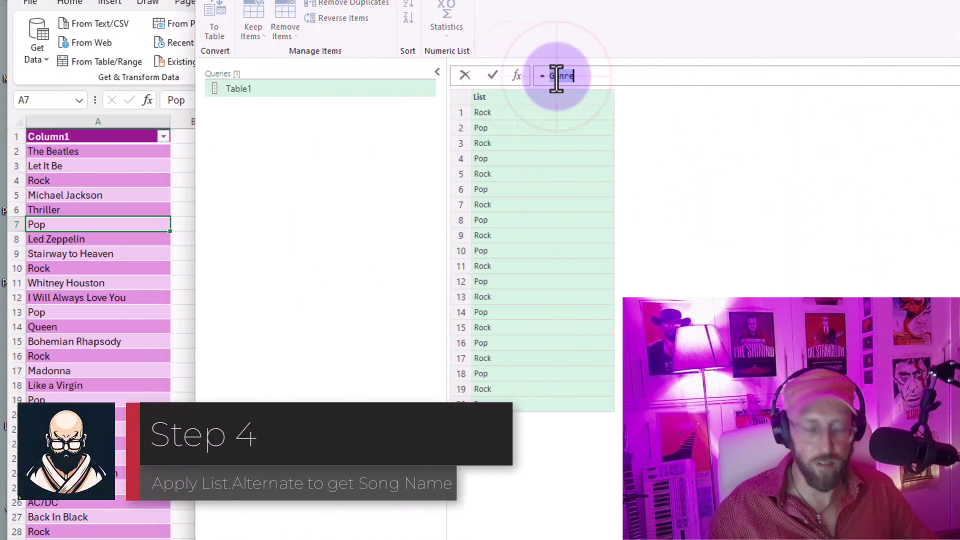
pyautogui.write('Sourc')
pyautogui.press('Tab')
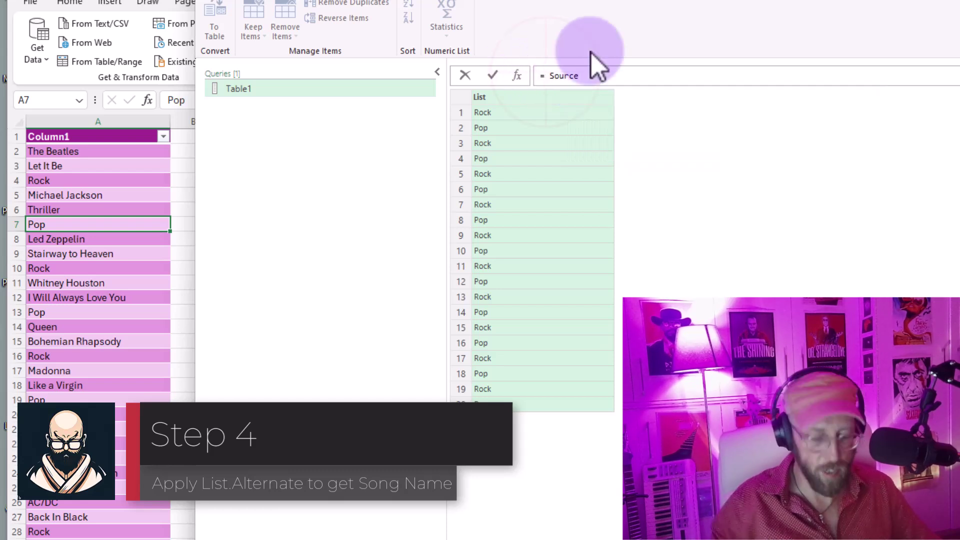
pyautogui.write('listal')
pyautogui.press('Tab')
pyautogui.write('(')
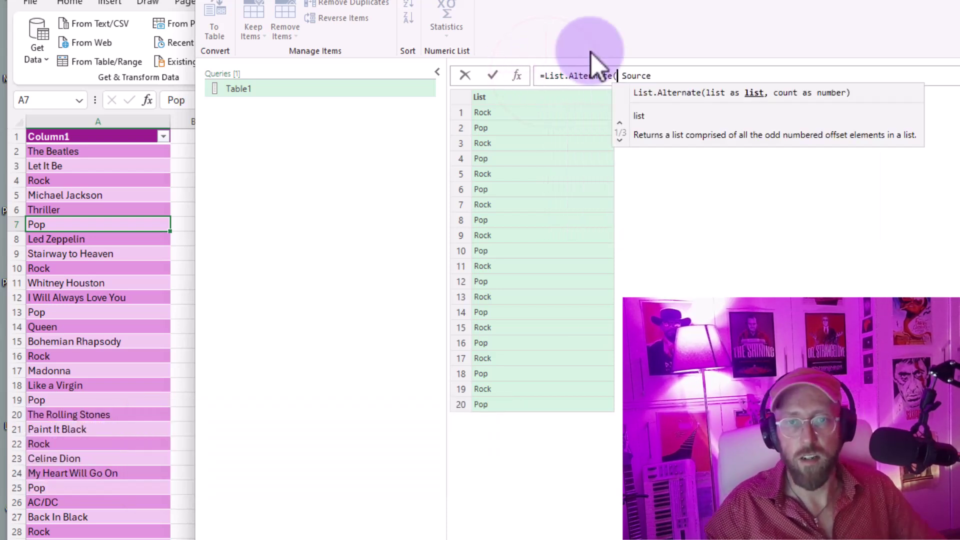
pyautogui.press('End')
pyautogui.write(', ')
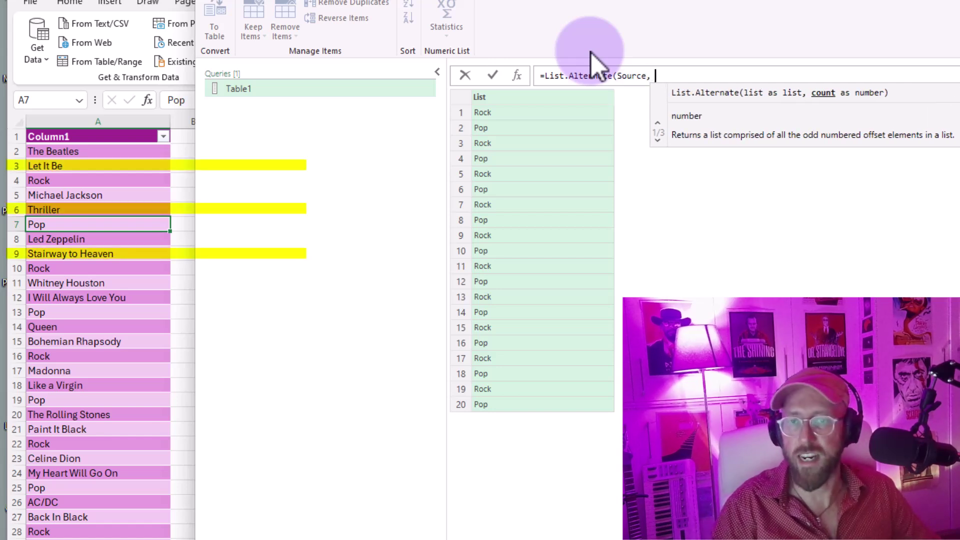
pyautogui.write('2')
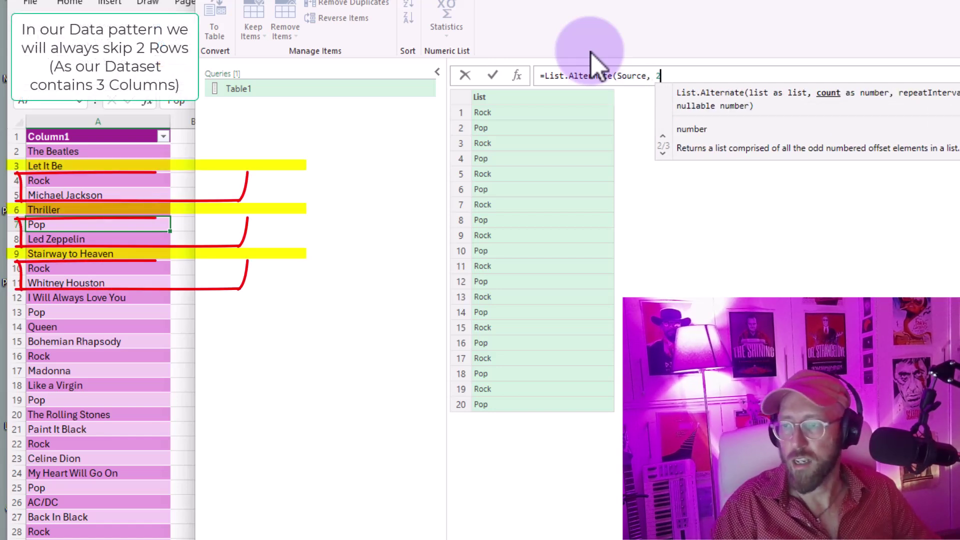
pyautogui.write(',')
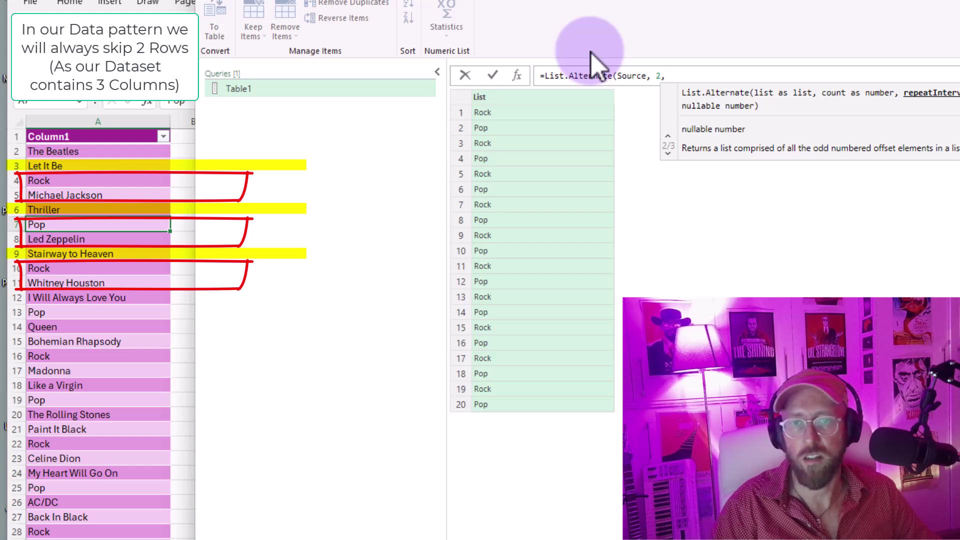
pyautogui.write('1')
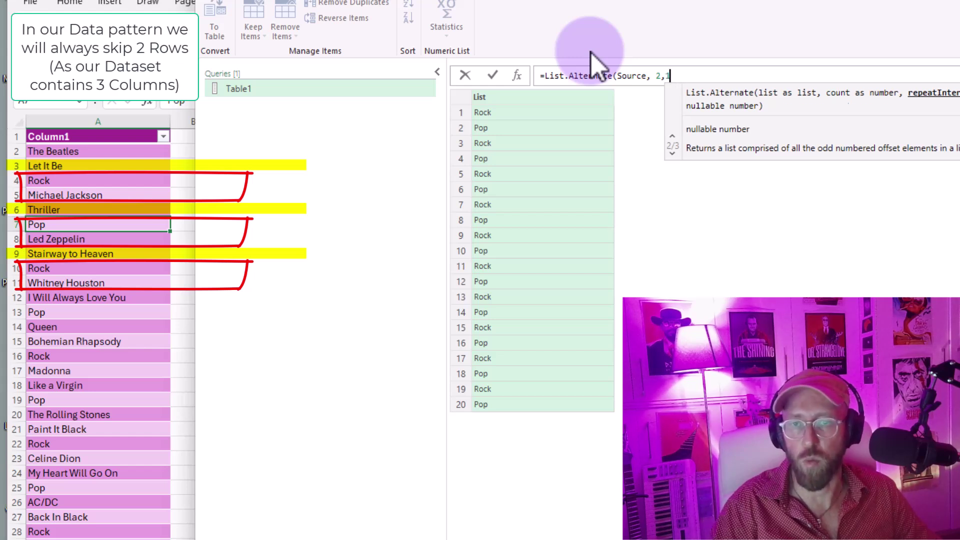
pyautogui.write(',')
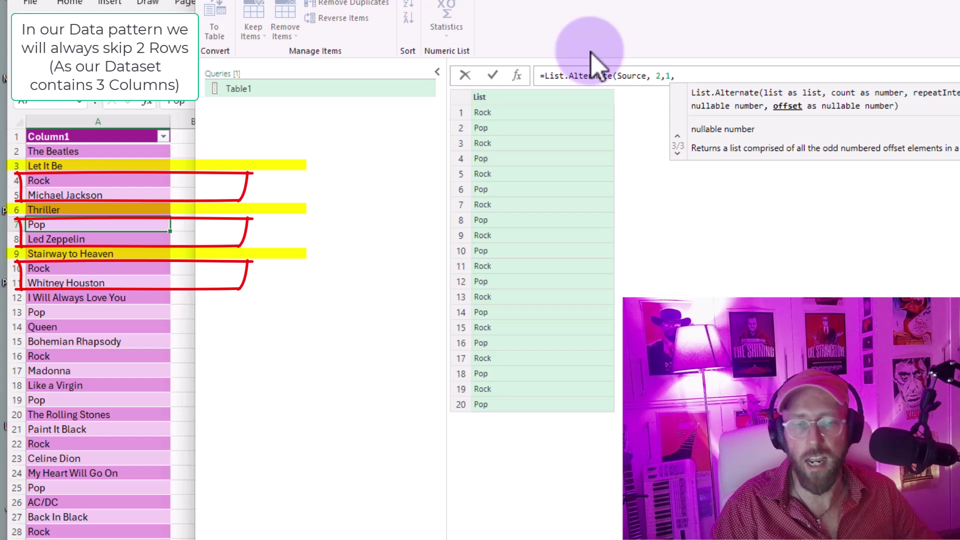
pyautogui.write('2')
pyautogui.write(')')
# Step: Wrap the step as List.Skip(List.Alternate(Source, 2,1,2),1), listing songs from Let It Be, and name it Song
pyautogui.press('Return')
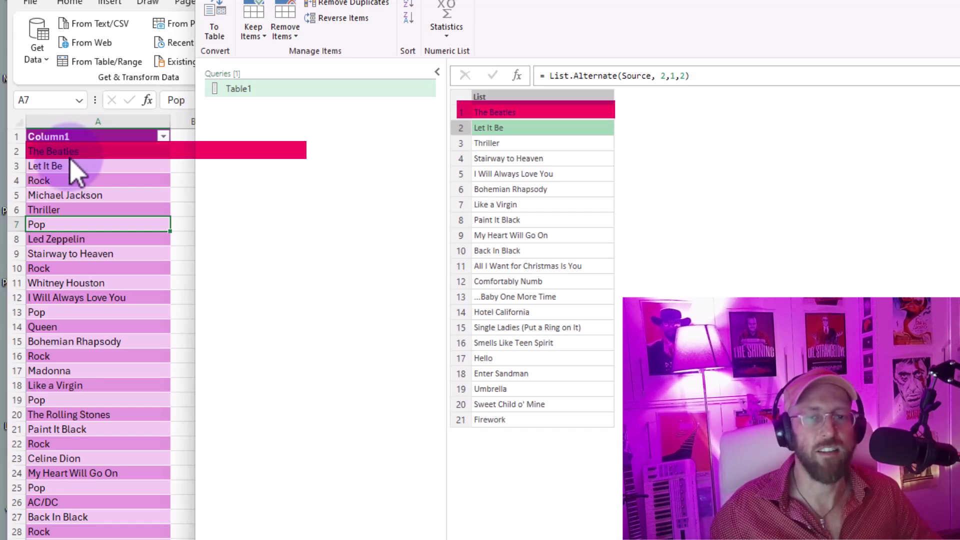
pyautogui.click(545, 76)
pyautogui.write('list')
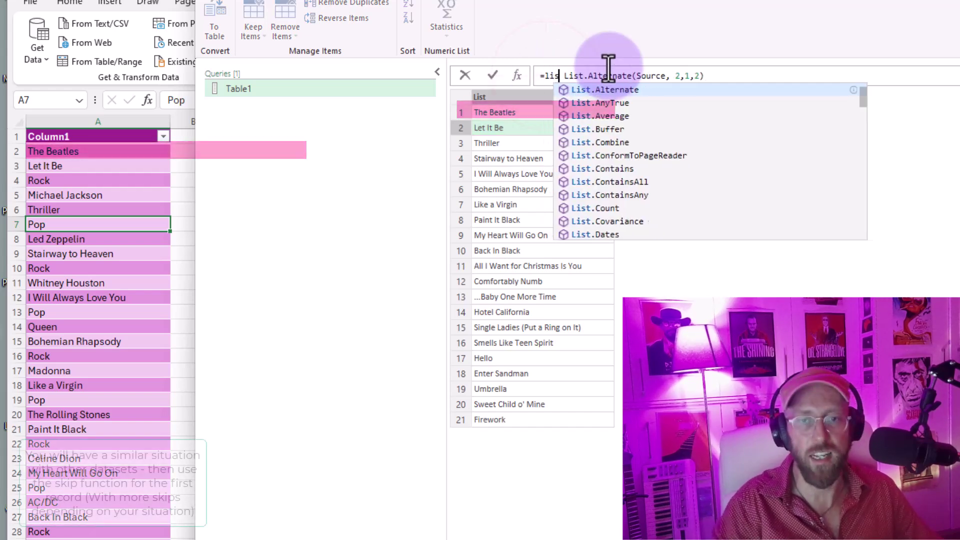
pyautogui.write('.sk')
pyautogui.press('Tab')
pyautogui.write('(')
pyautogui.press('Delete')
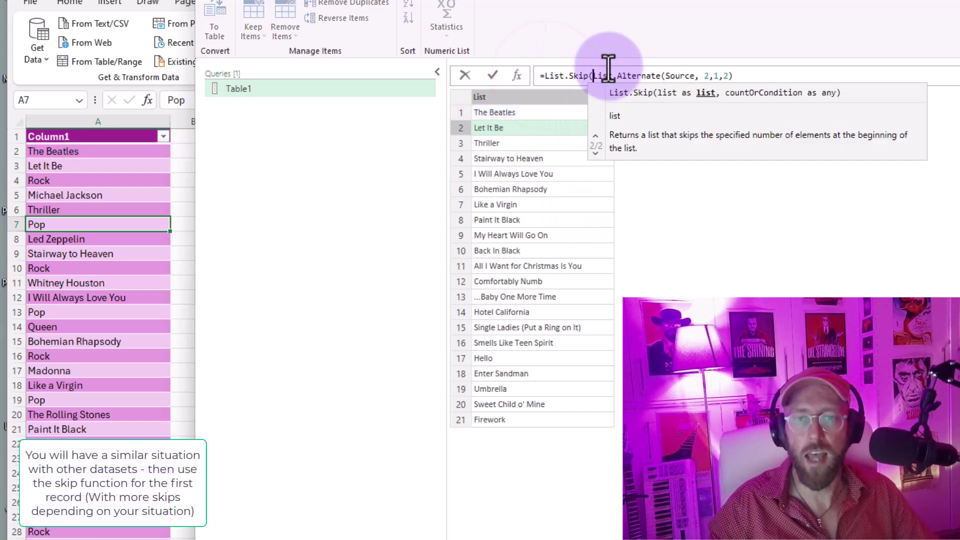
pyautogui.press('End')
pyautogui.write(',1')
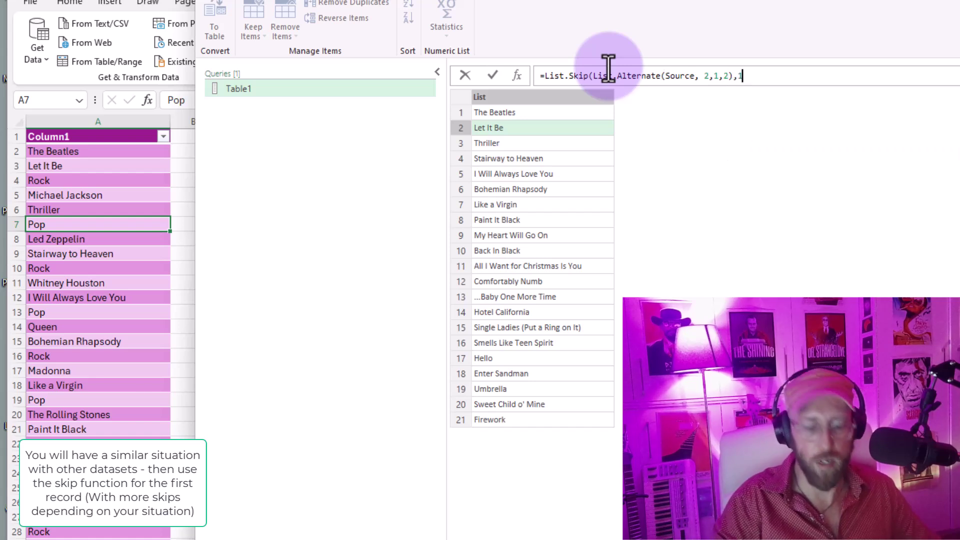
pyautogui.press('Return')
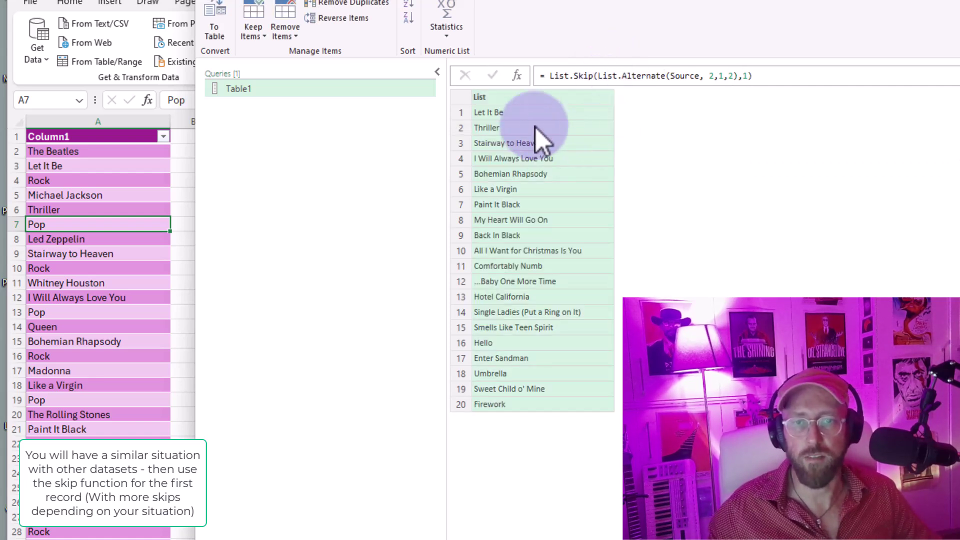
pyautogui.press('F2')
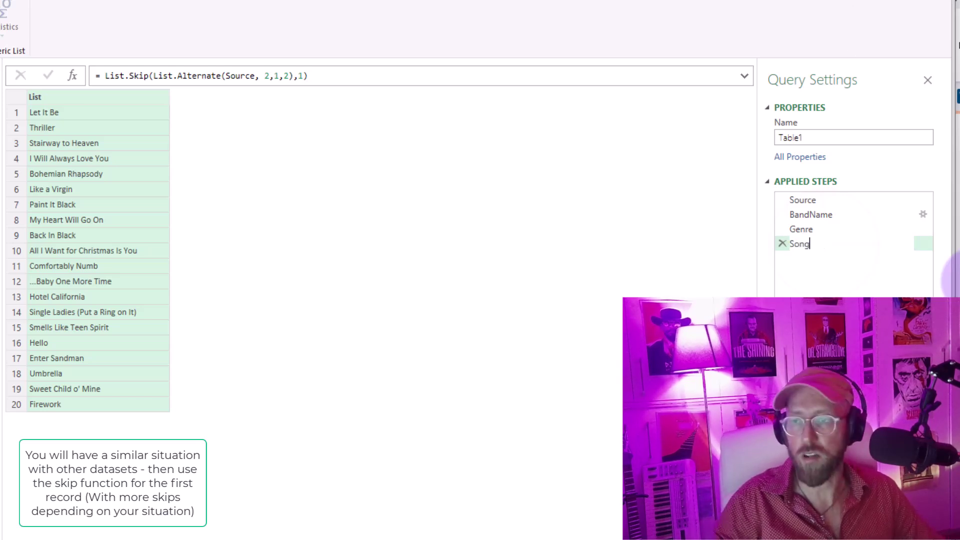
pyautogui.press('Return')
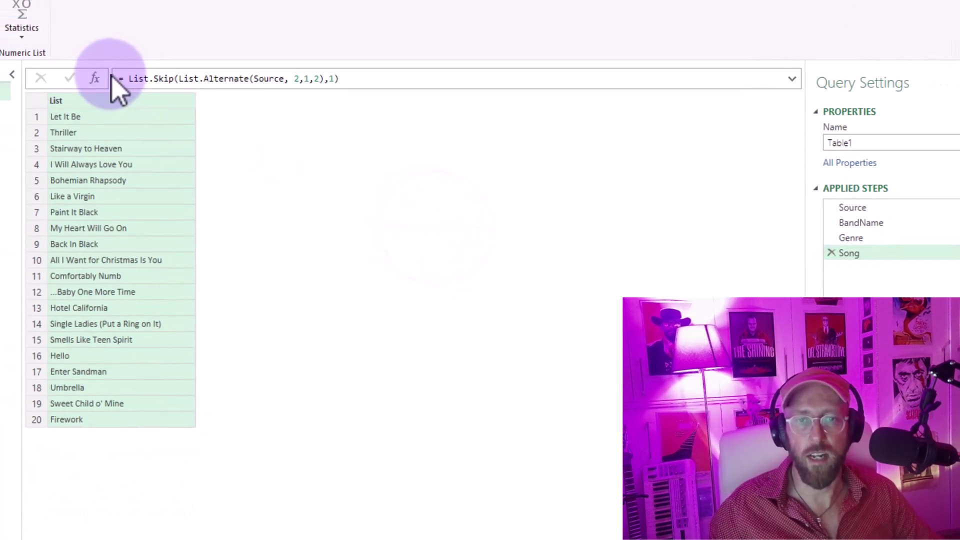
# Step: Add a Table.FromColumns step combining BandName, Song and Genre with column names Band, SongName, Genre
pyautogui.click(96, 78)
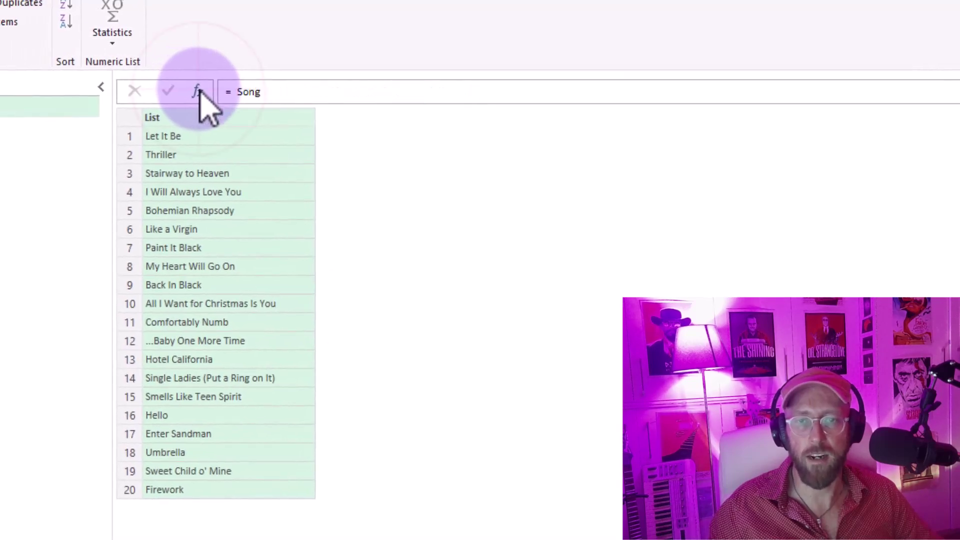
pyautogui.press('BackSpace')
pyautogui.press('BackSpace')
pyautogui.press('BackSpace')
pyautogui.press('BackSpace')
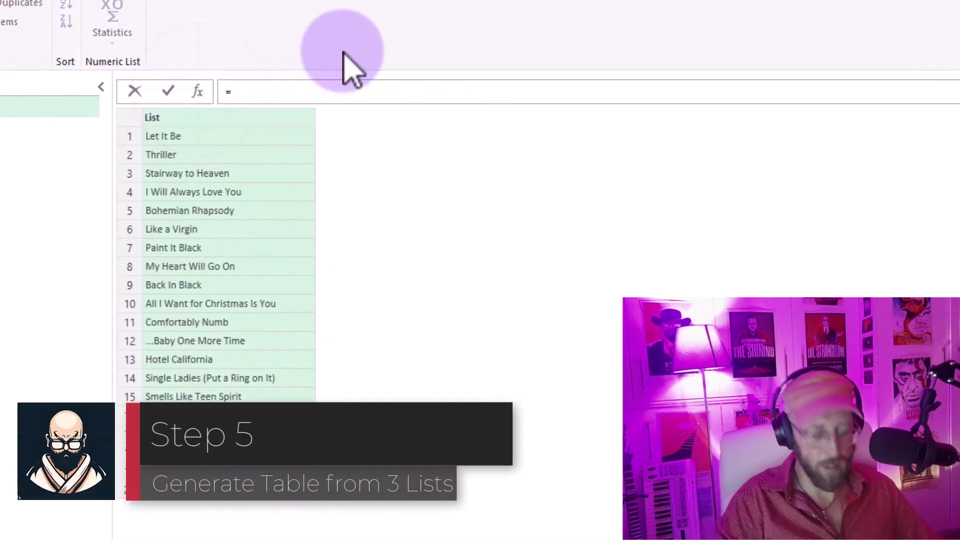
pyautogui.write('tablefromco')
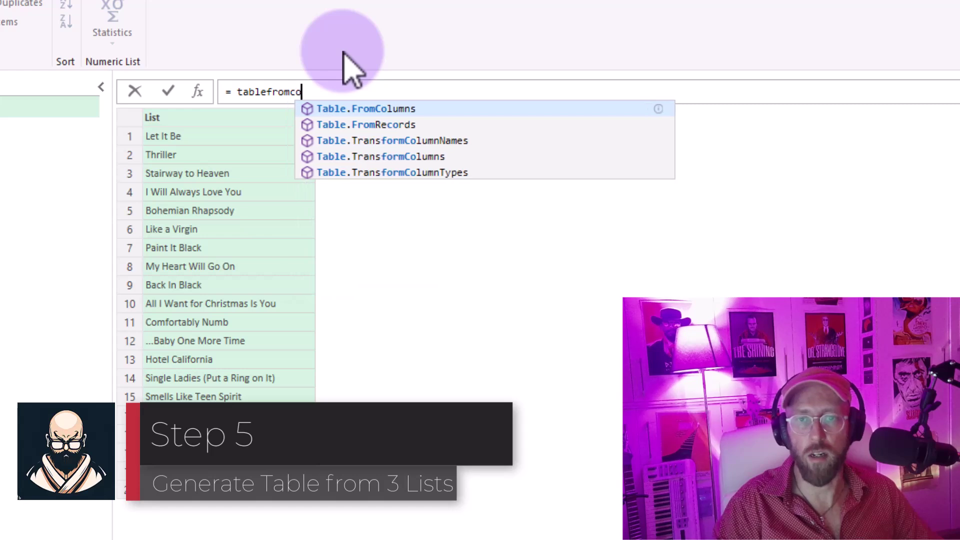
pyautogui.press('Tab')
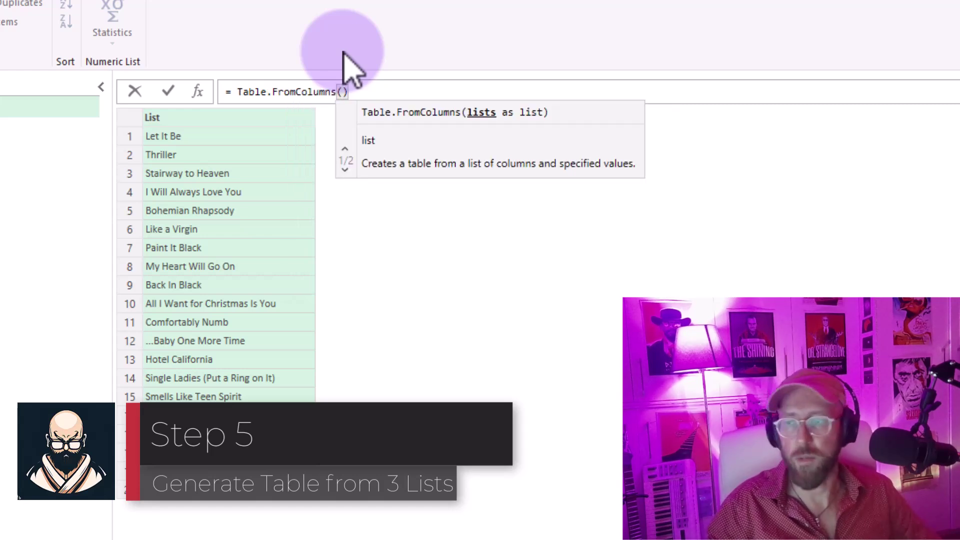
pyautogui.write('{')
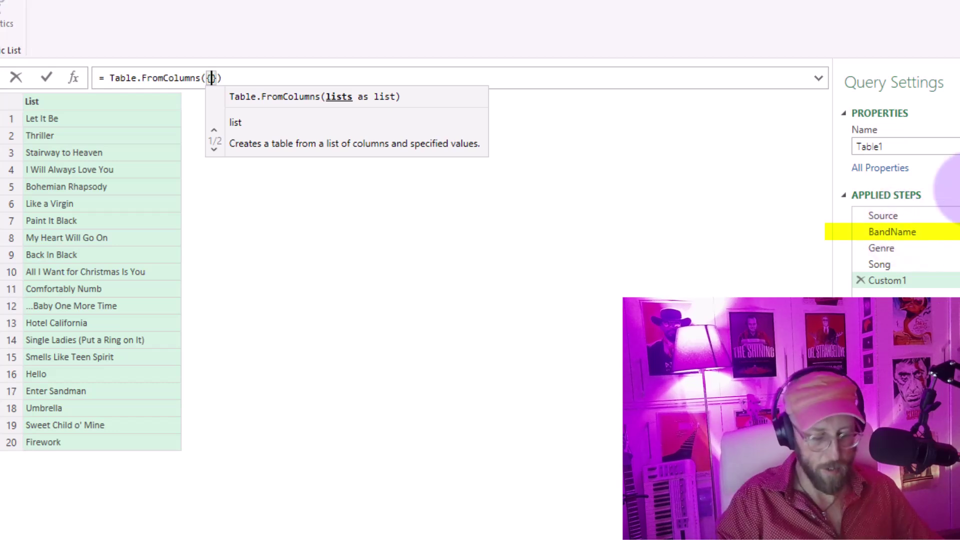
pyautogui.write('BandName')
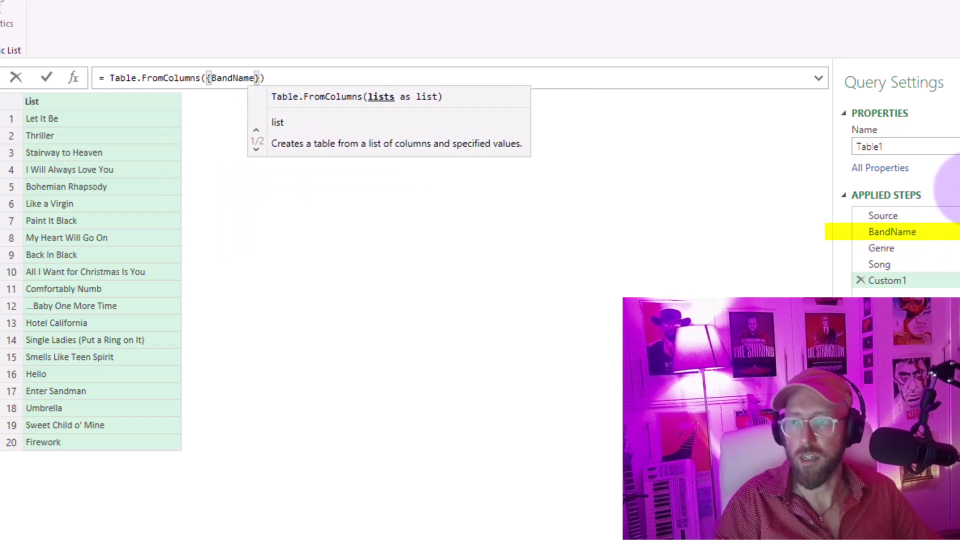
pyautogui.write(', ')
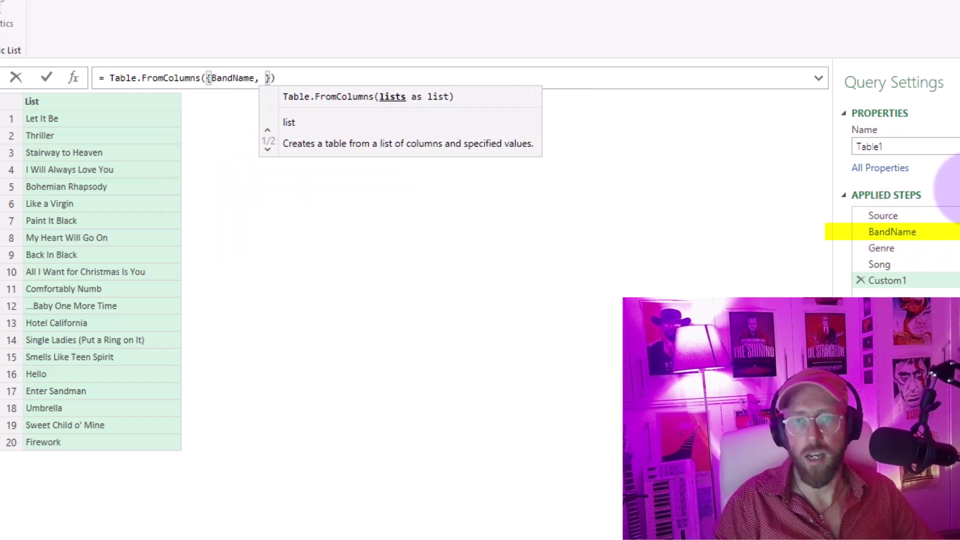
pyautogui.write('Song, ')
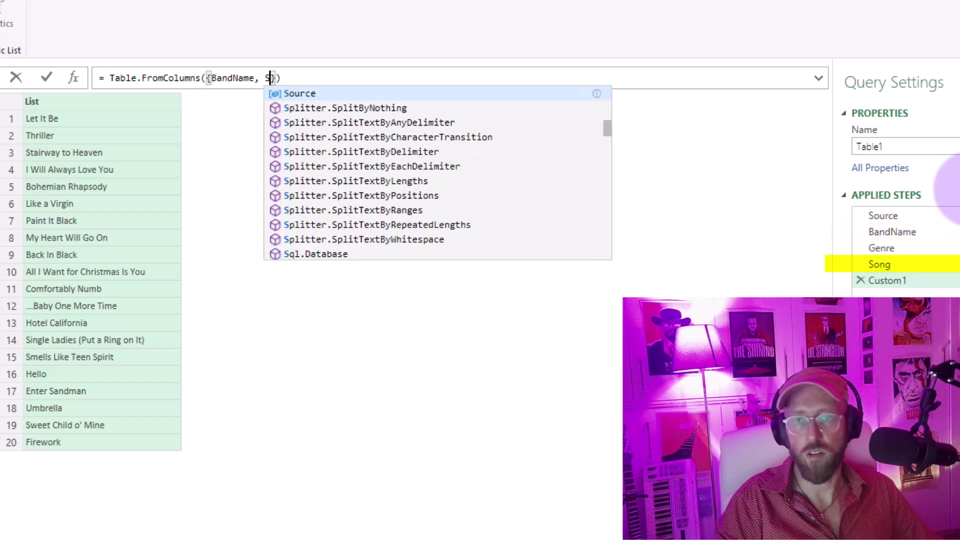
pyautogui.write('Genre')
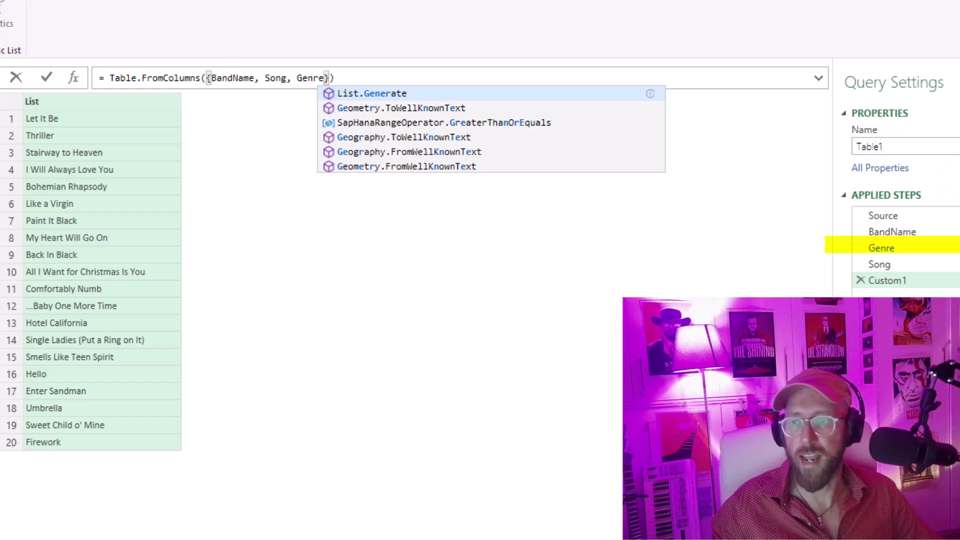
pyautogui.click(330, 77)
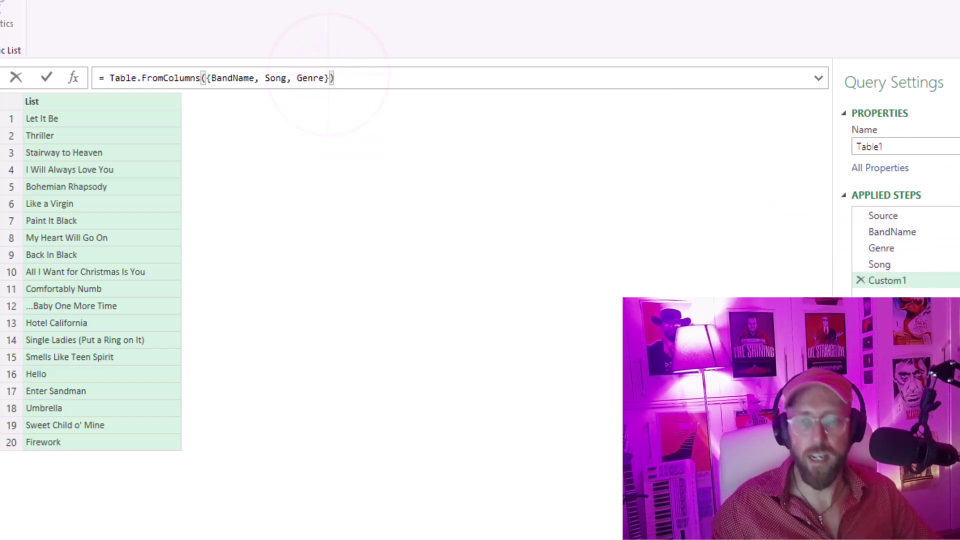
pyautogui.write(',{')
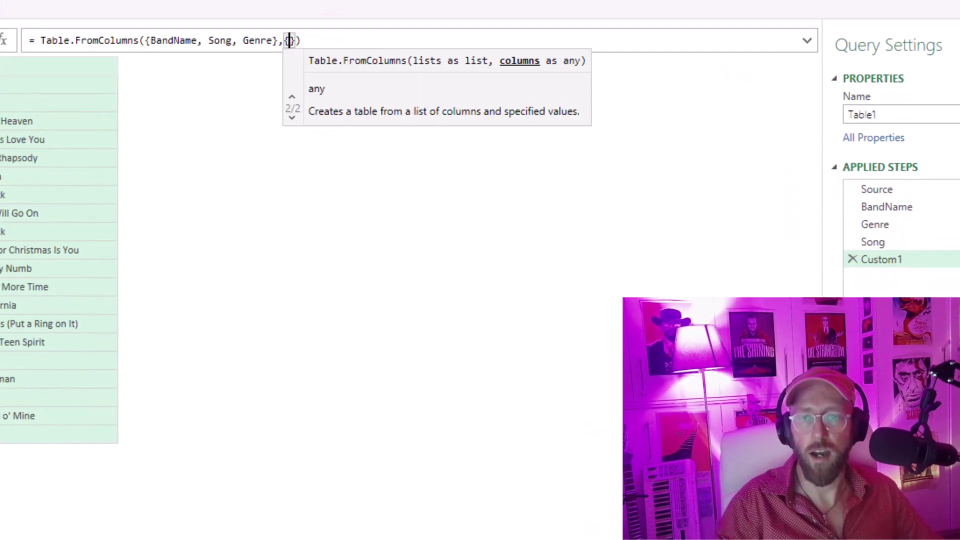
pyautogui.write('"')
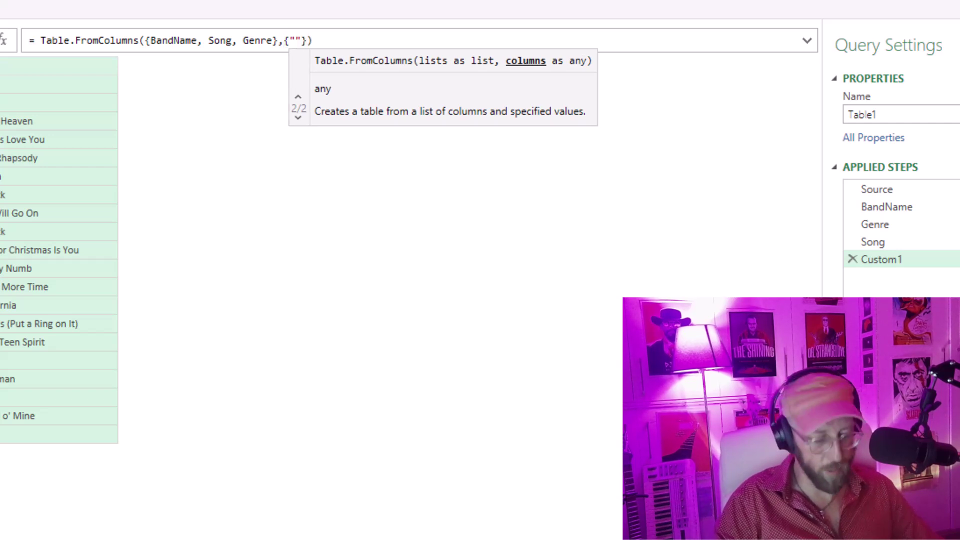
pyautogui.write('Band"')
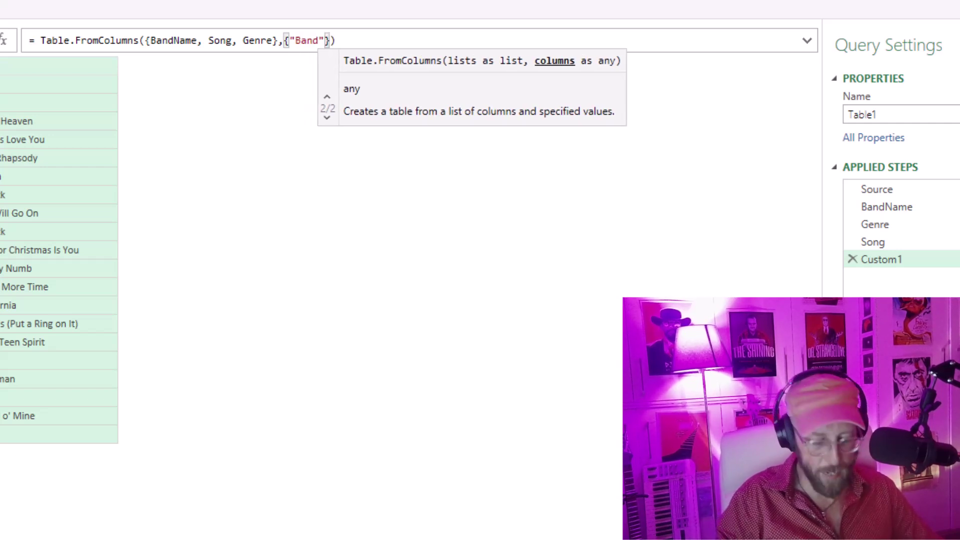
pyautogui.write(', "')
pyautogui.write('SongName"')
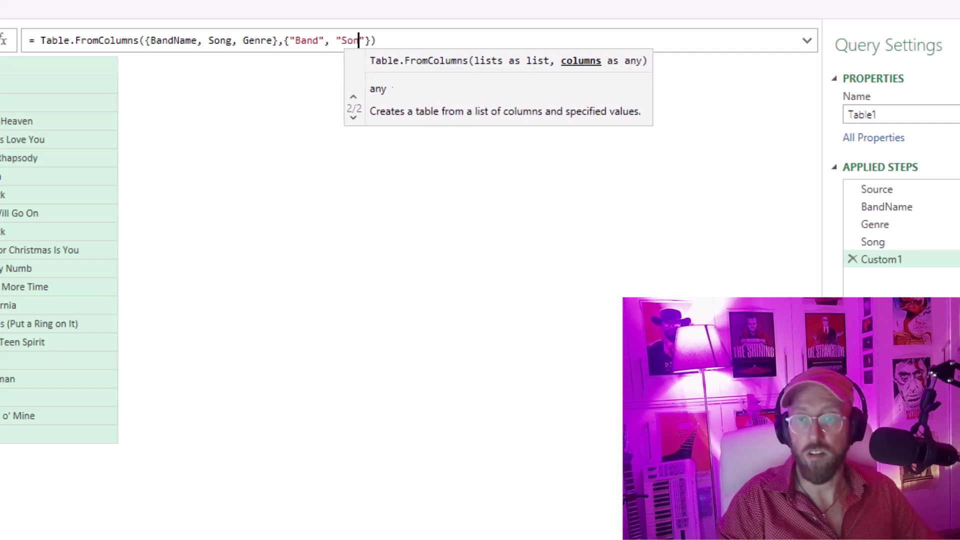
pyautogui.write(', "')
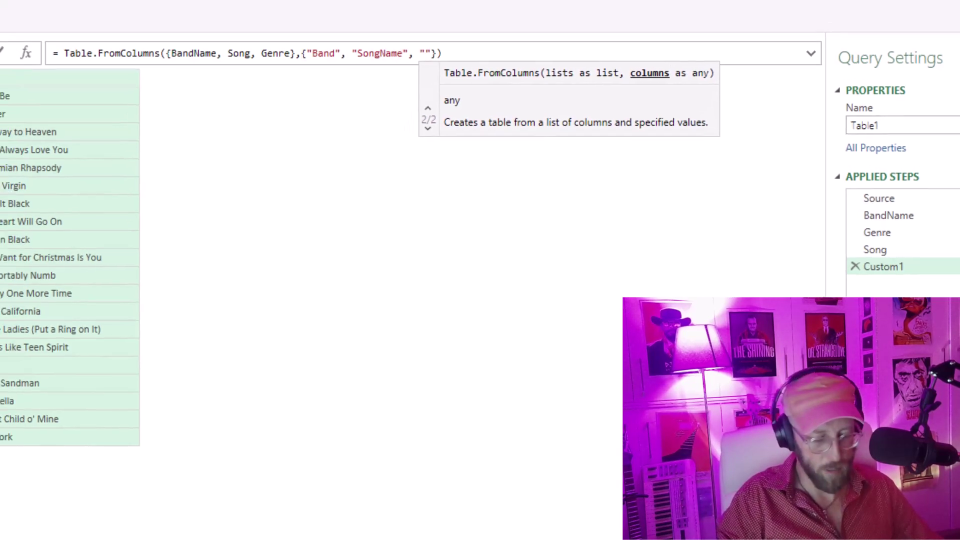
pyautogui.write('Genre')
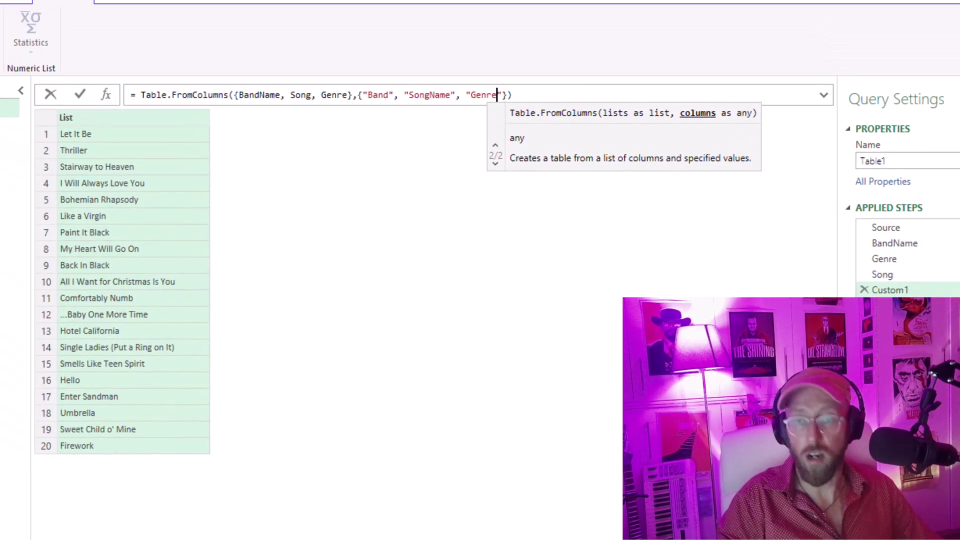
pyautogui.press('Return')
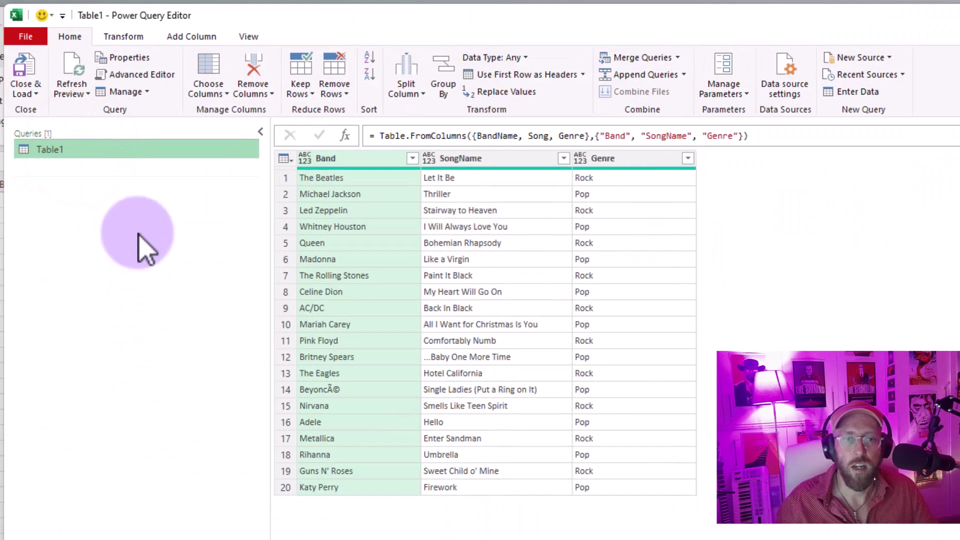
pyautogui.hotkey('ctrl', 'v')
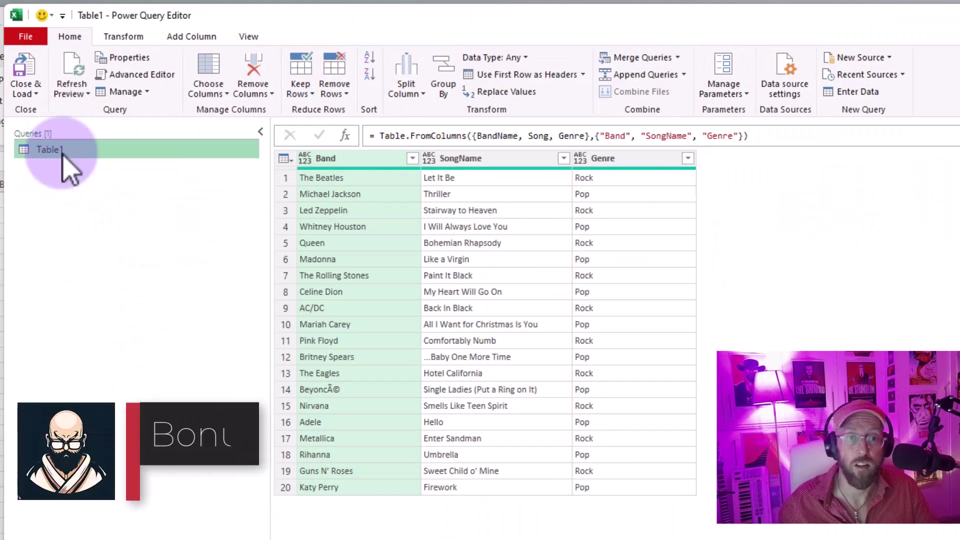
# Step: Duplicate the Table1 query and delete its Song, Genre and BandName steps
pyautogui.rightClick(64, 150)
pyautogui.click(120, 242)
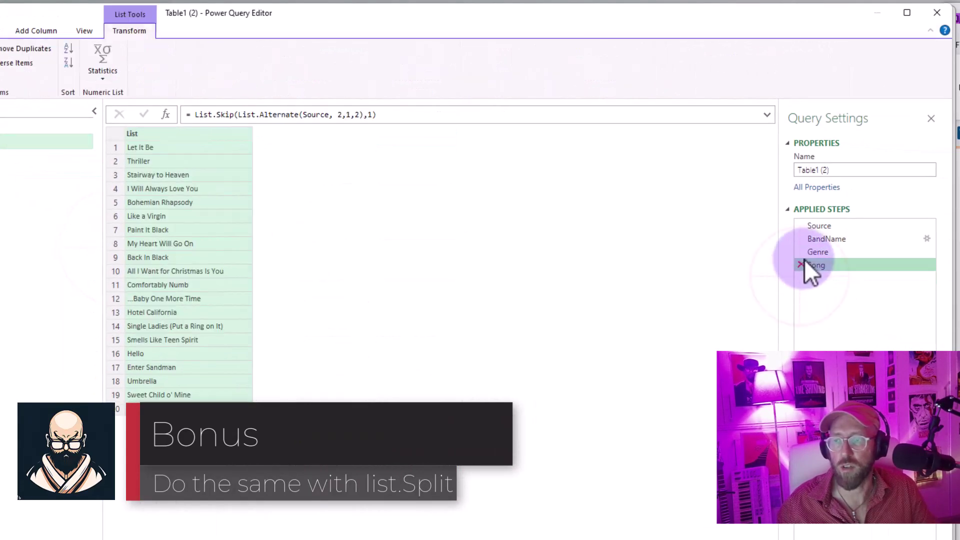
pyautogui.click(800, 264)
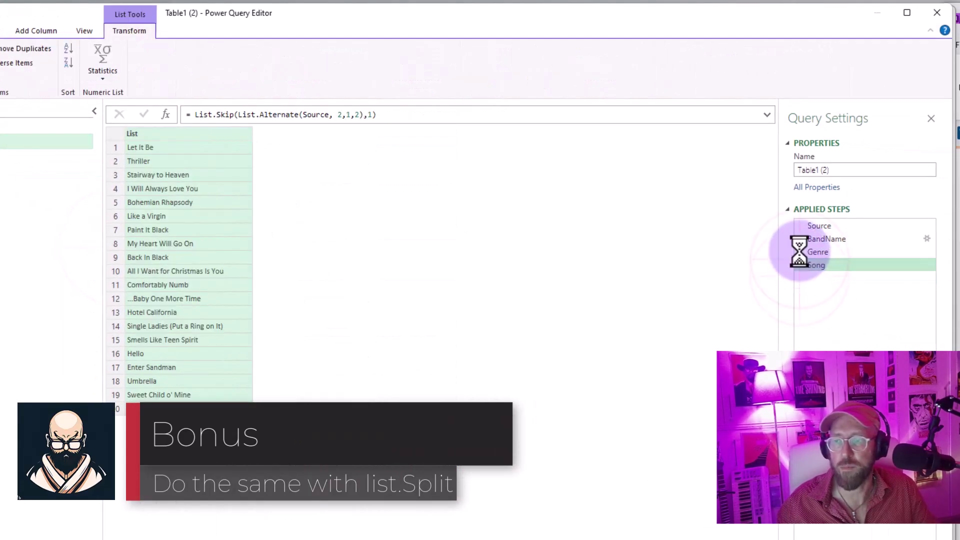
pyautogui.click(800, 252)
pyautogui.click(800, 238)
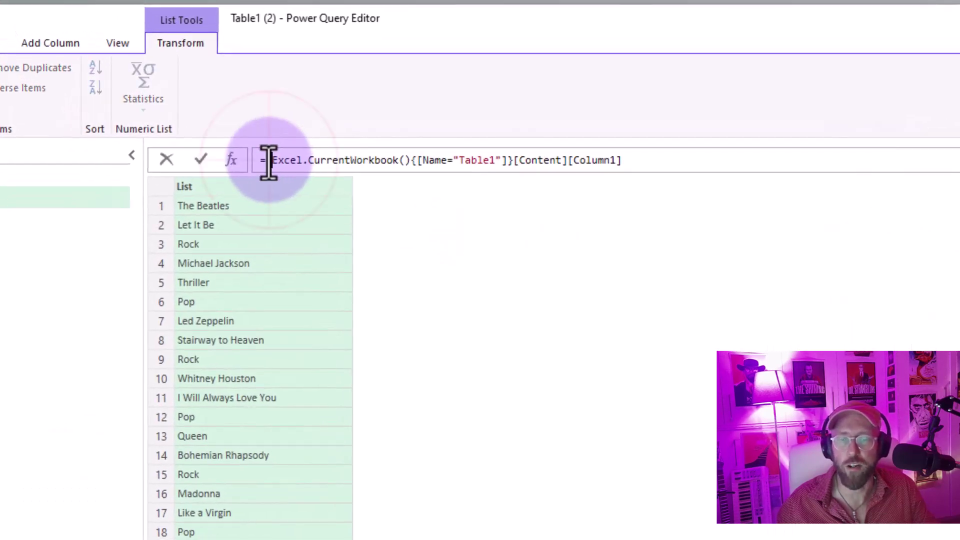
# Step: Wrap the Source formula's Column1 list in List.Split(…, 3) to group it in threes
pyautogui.moveTo(269, 161); pyautogui.dragTo(399, 161)
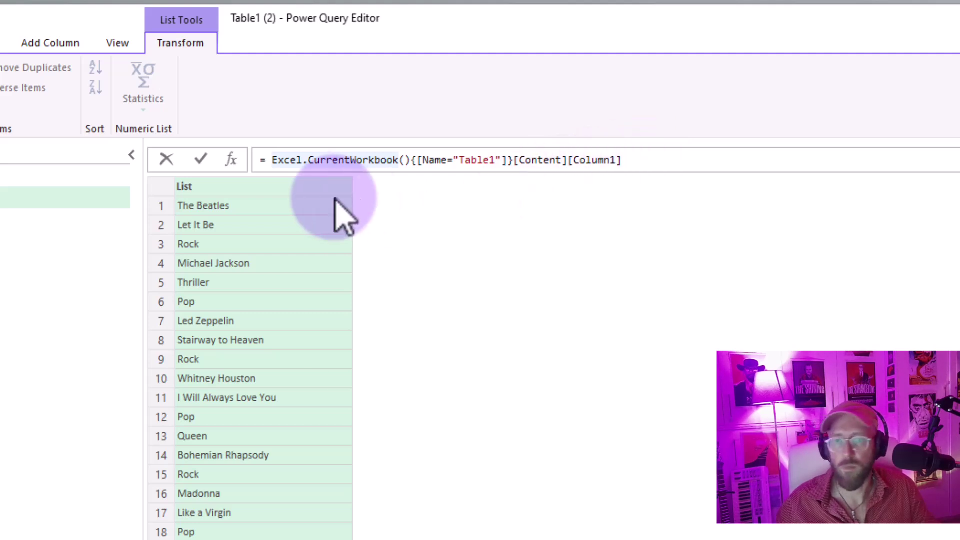
pyautogui.click(266, 160)
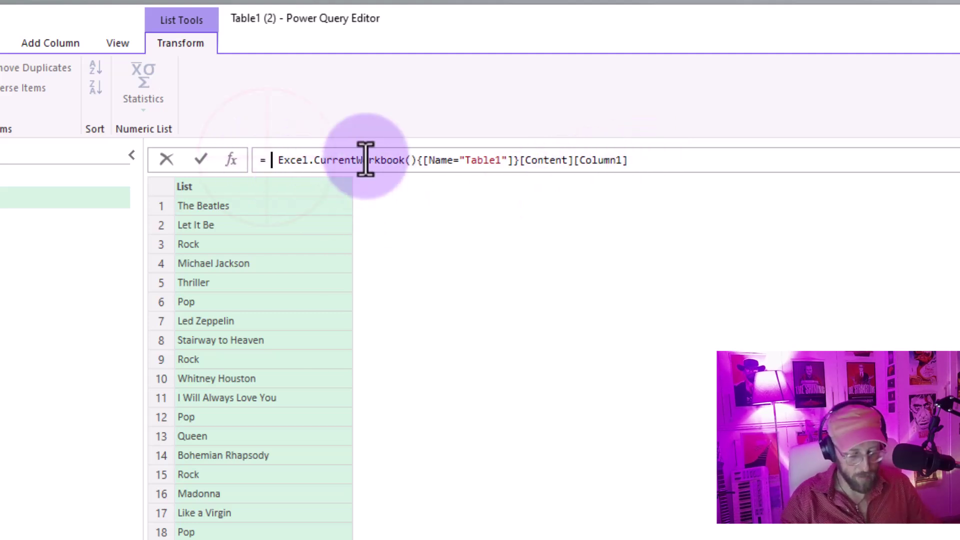
pyautogui.write('listspl')
pyautogui.press('Tab')
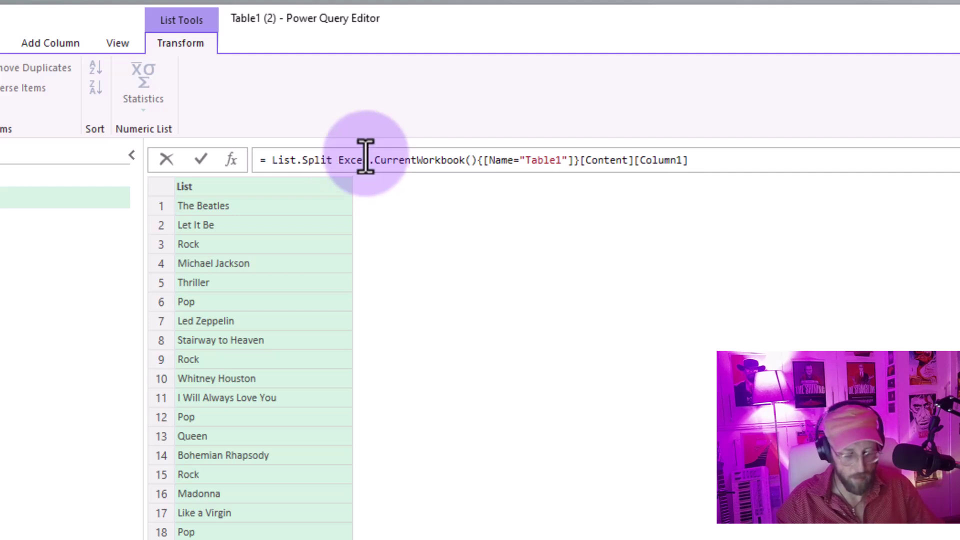
pyautogui.write('(')
pyautogui.press('End')
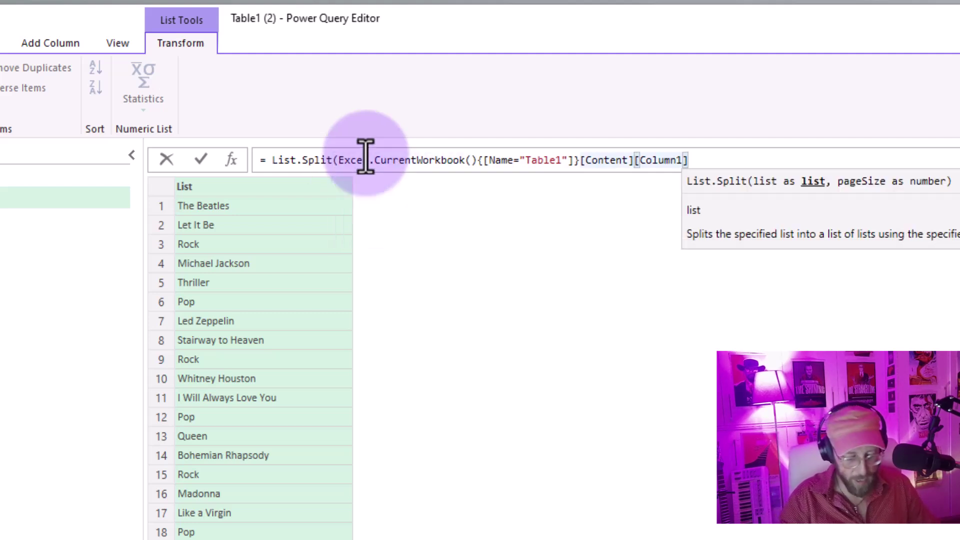
pyautogui.write(',3)')
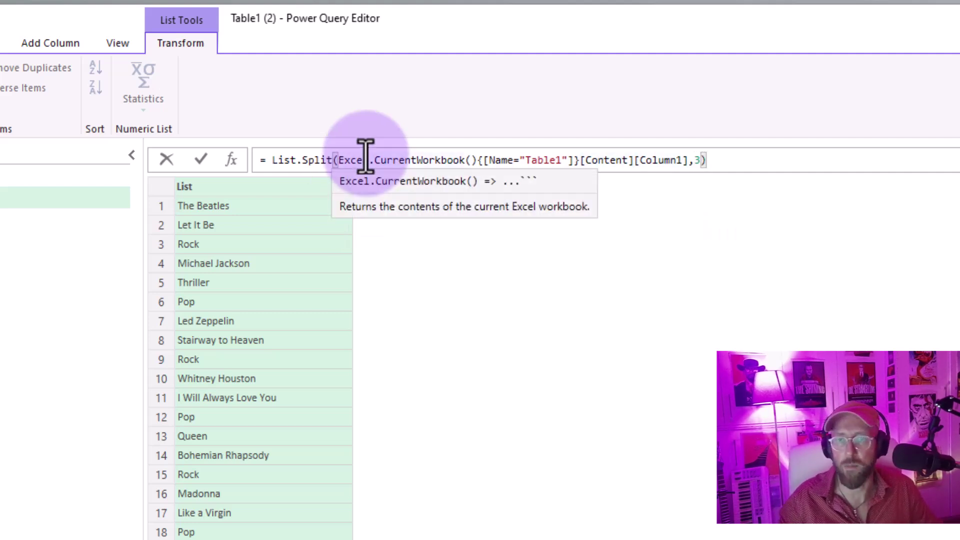
# Step: Wrap List.Split in Table.FromRows with column names BandName, SongName and Genre, producing 20 rows
pyautogui.click(272, 160)
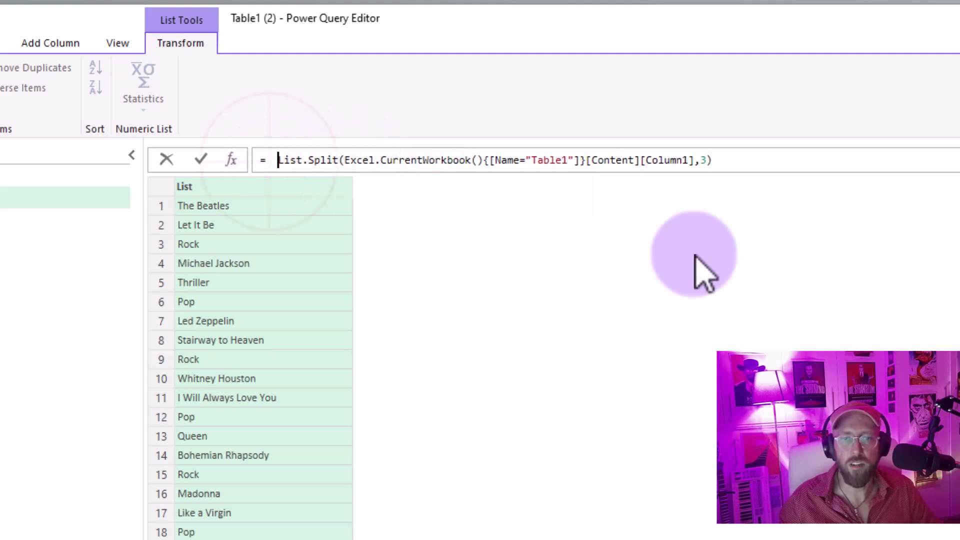
pyautogui.write('tablefrom')
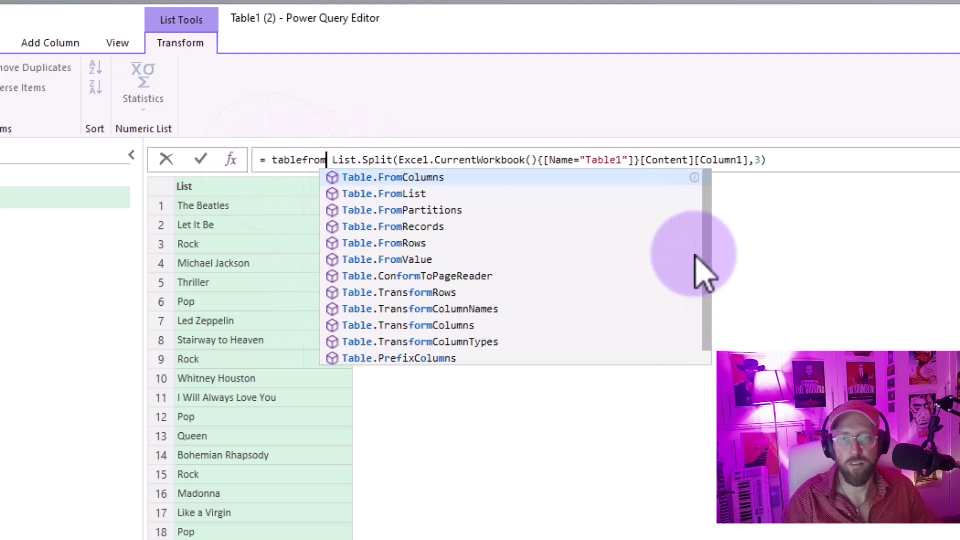
pyautogui.press('Down')
pyautogui.press('Down')
pyautogui.press('Down')
pyautogui.press('Down')
pyautogui.press('Tab')
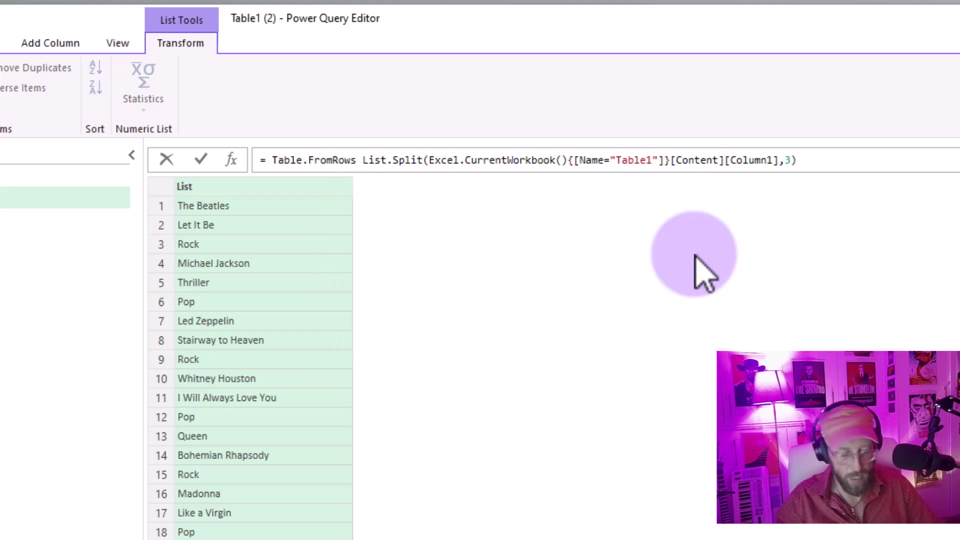
pyautogui.write('(')
pyautogui.press('End')
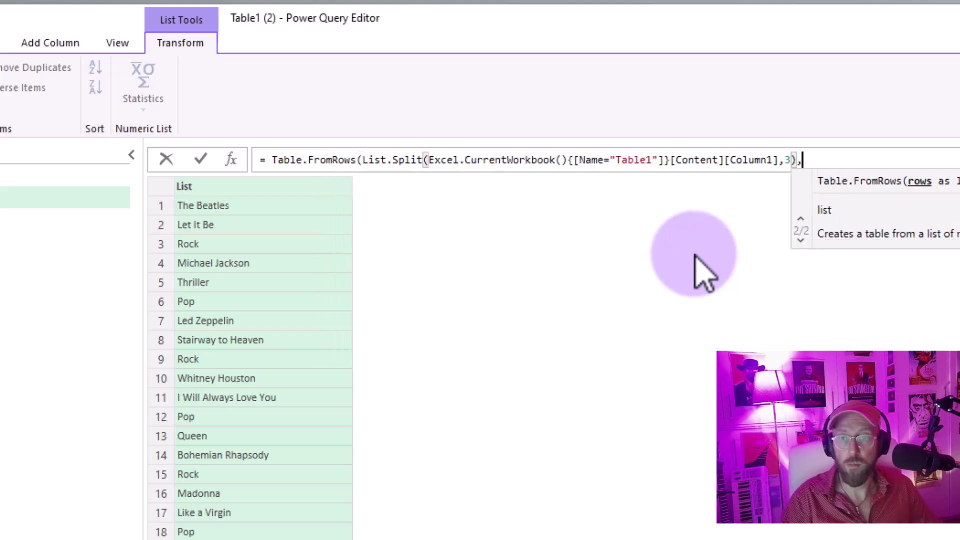
pyautogui.write(',{""}')
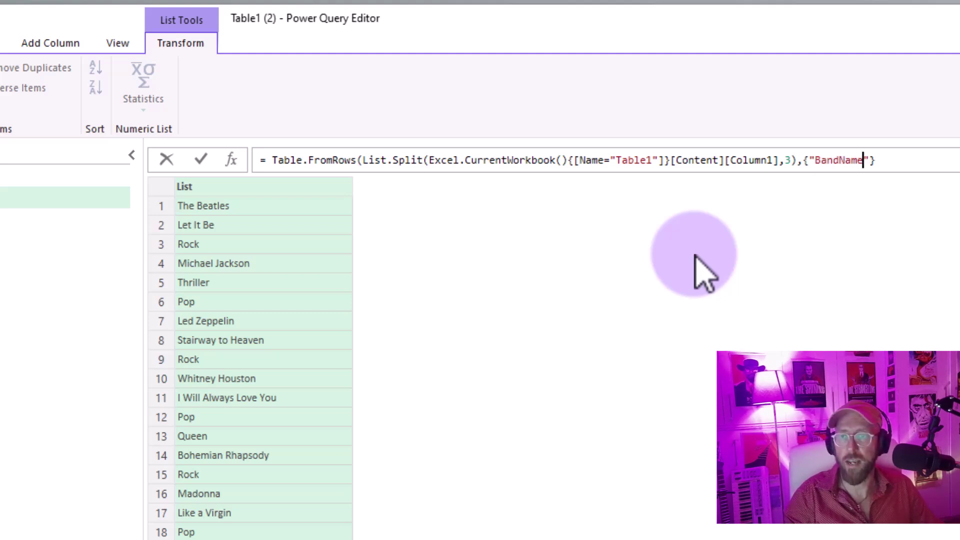
pyautogui.write('SongName", "Genre"')
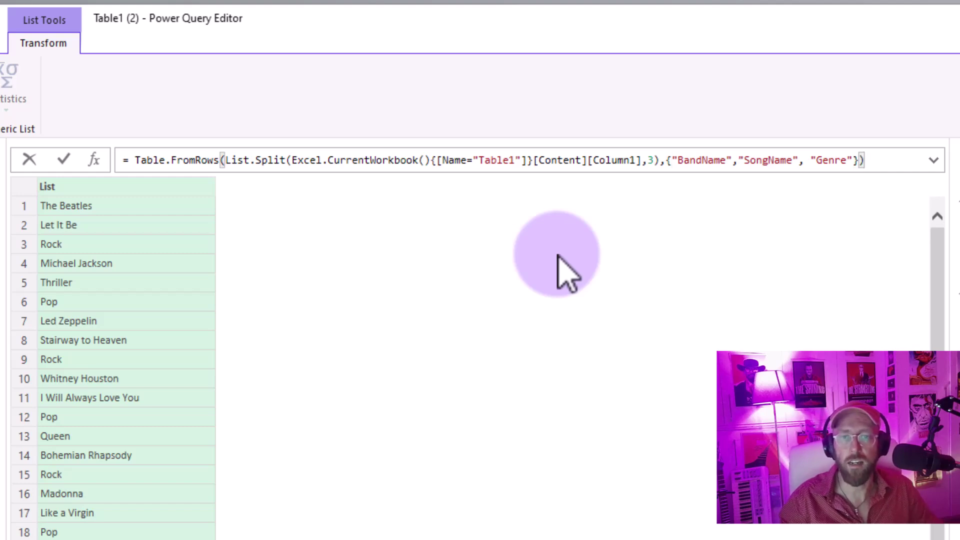
pyautogui.press('Return')
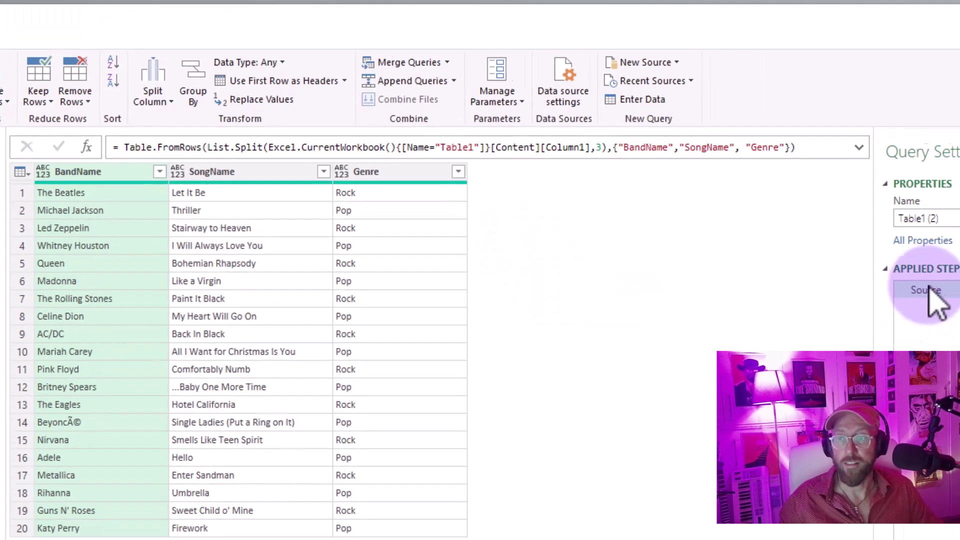
# Step: Expand the formula bar, then Close & Load Table1 (2) into the Excel workbook
pyautogui.click(858, 148)
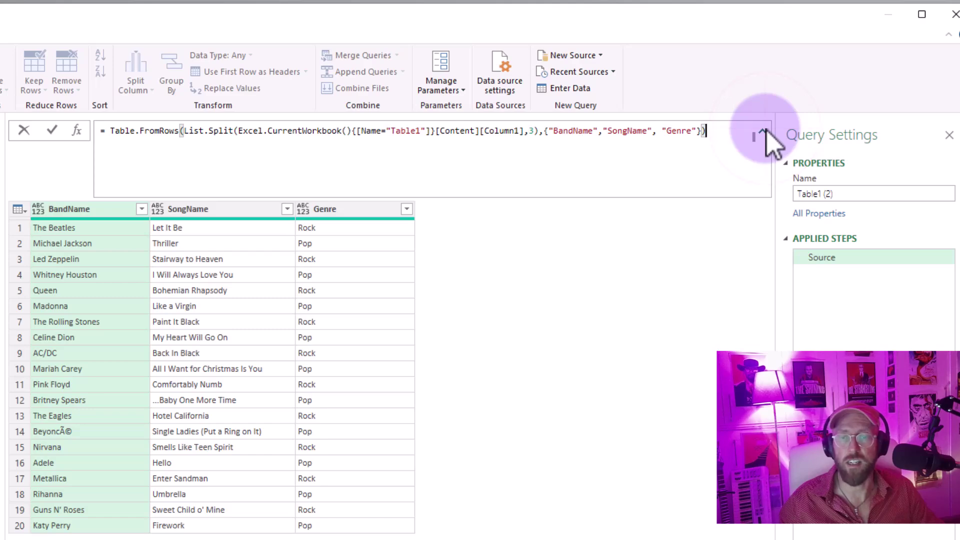
pyautogui.click(103, 74)
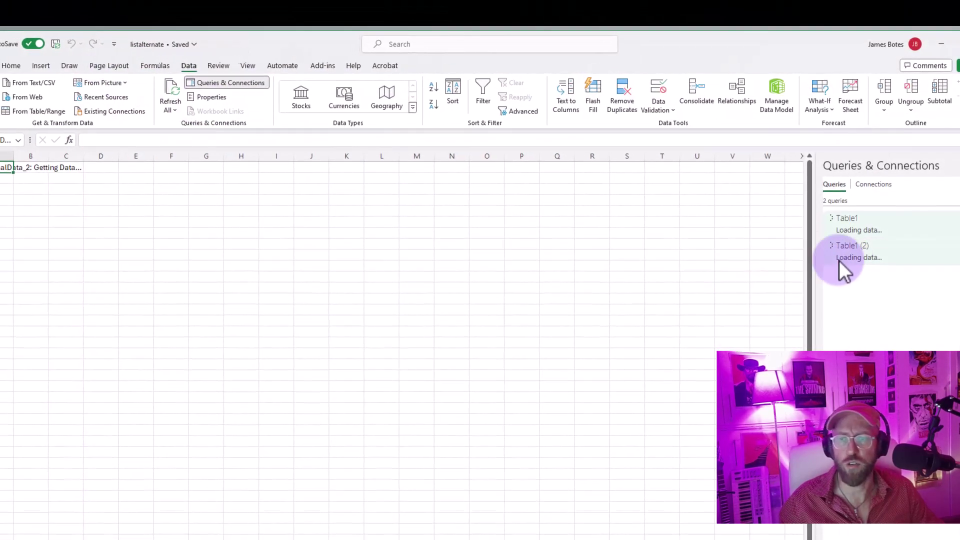